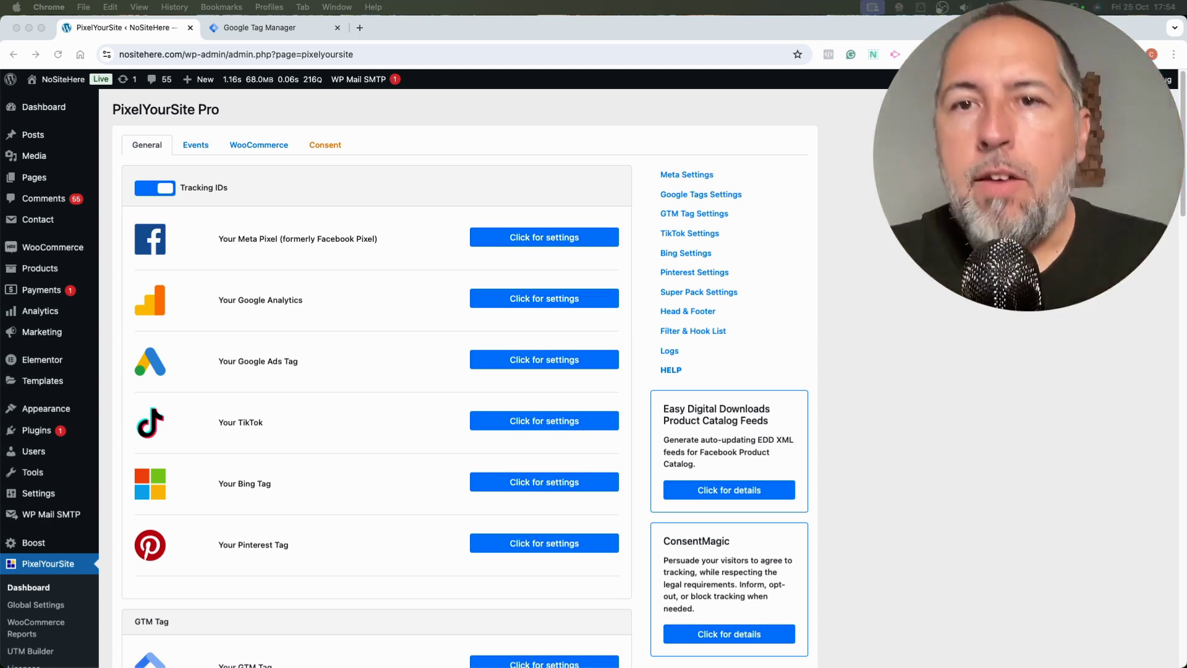
- Expand the GTM Tag settings panel to show the empty tag ID and its two enabled event options
click(353, 364)
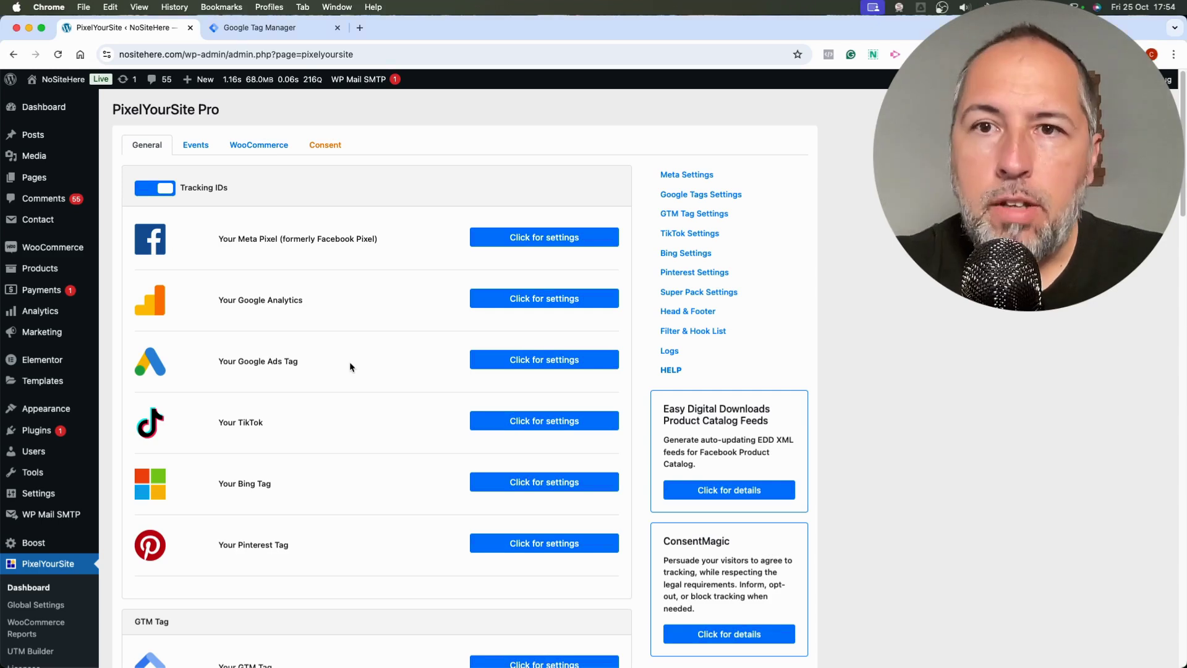
scroll(350, 362, down, 5)
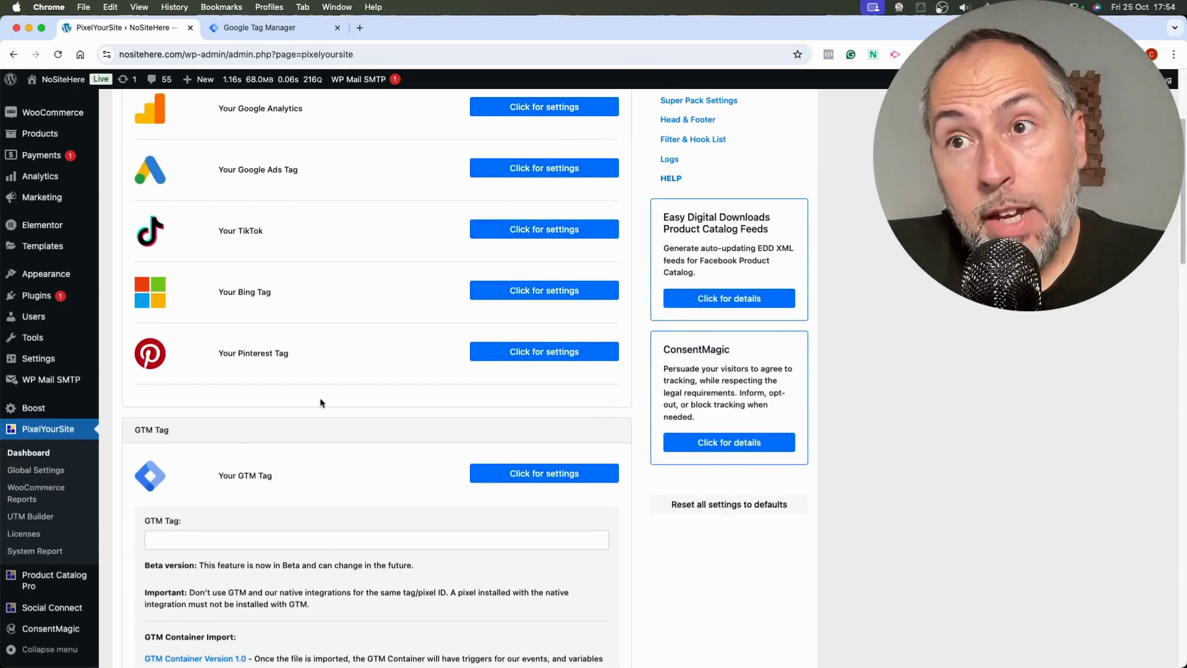
click(502, 485)
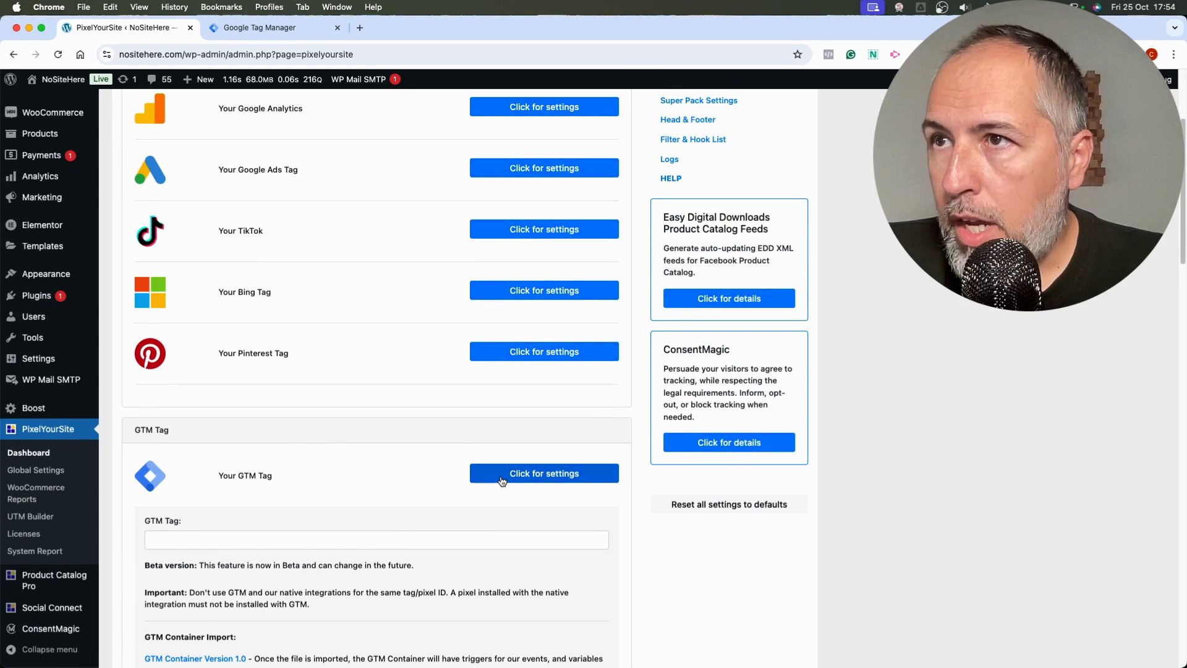
scroll(334, 427, down, 5)
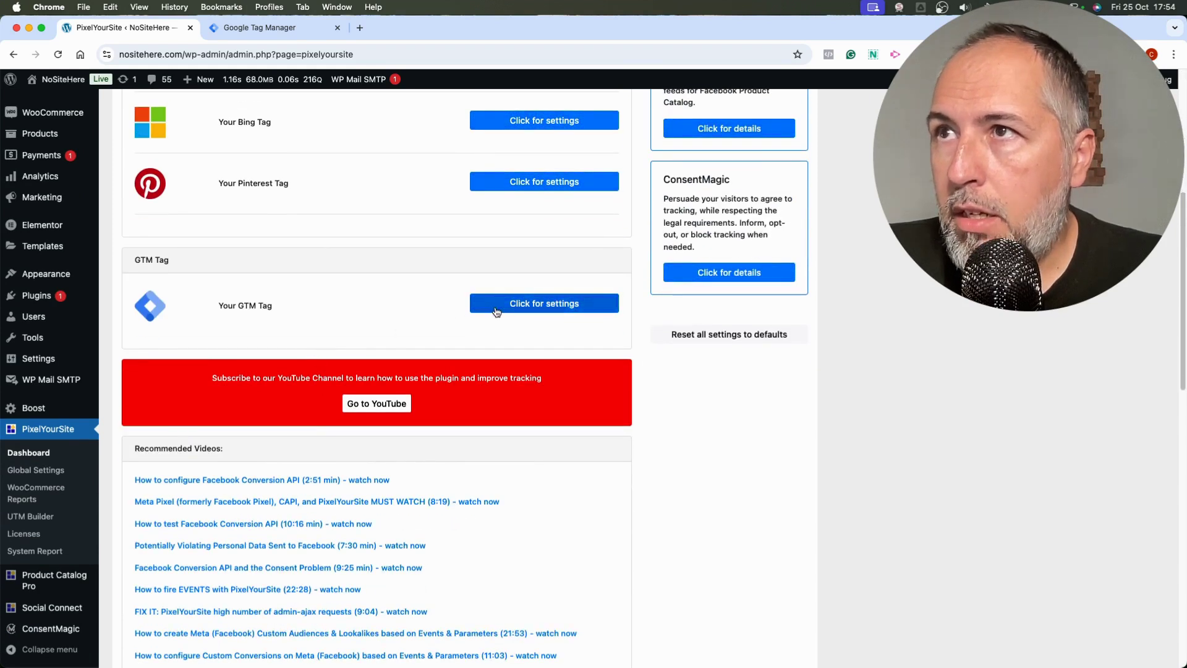
click(483, 303)
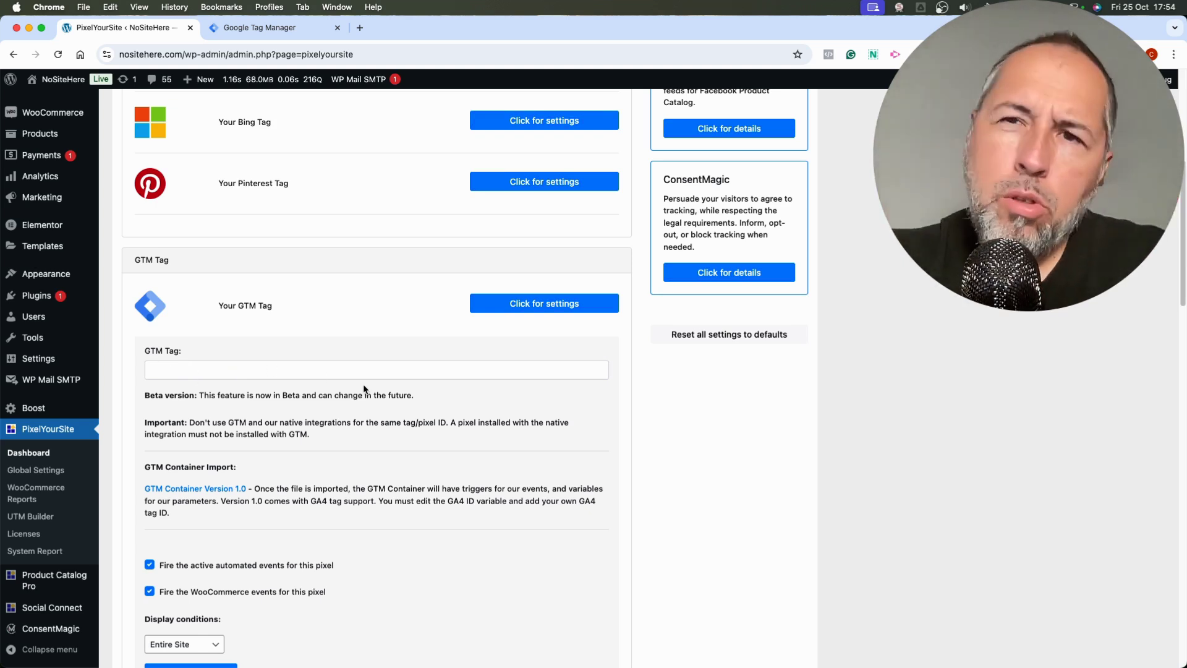
click(488, 305)
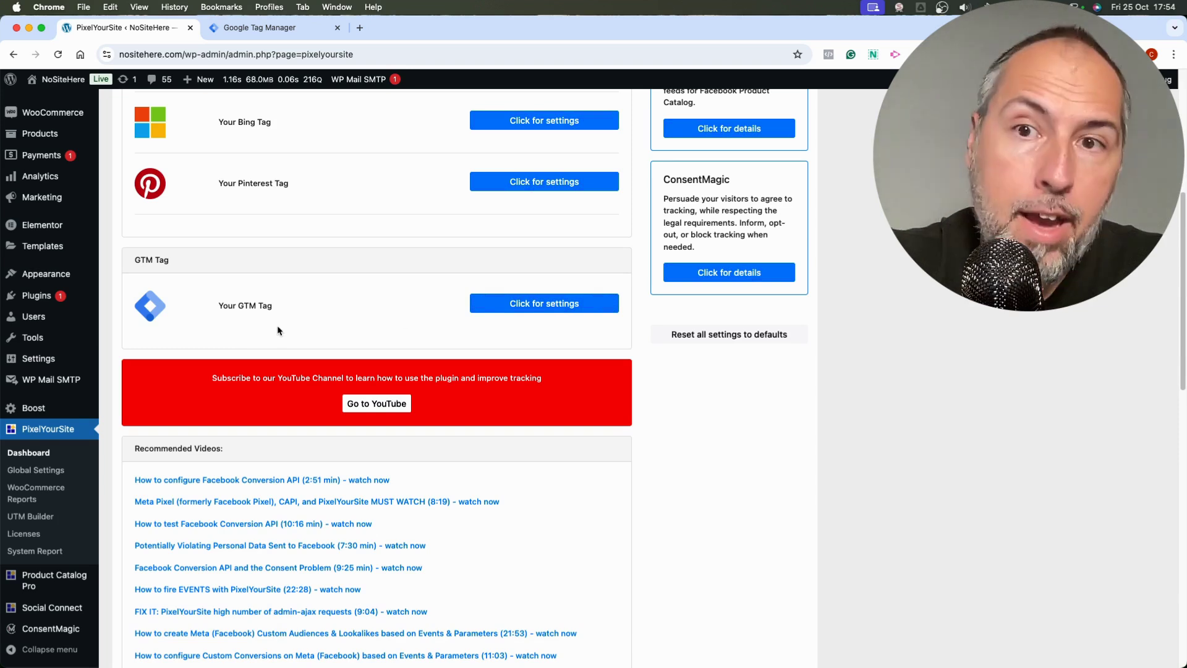
scroll(281, 324, up, 6)
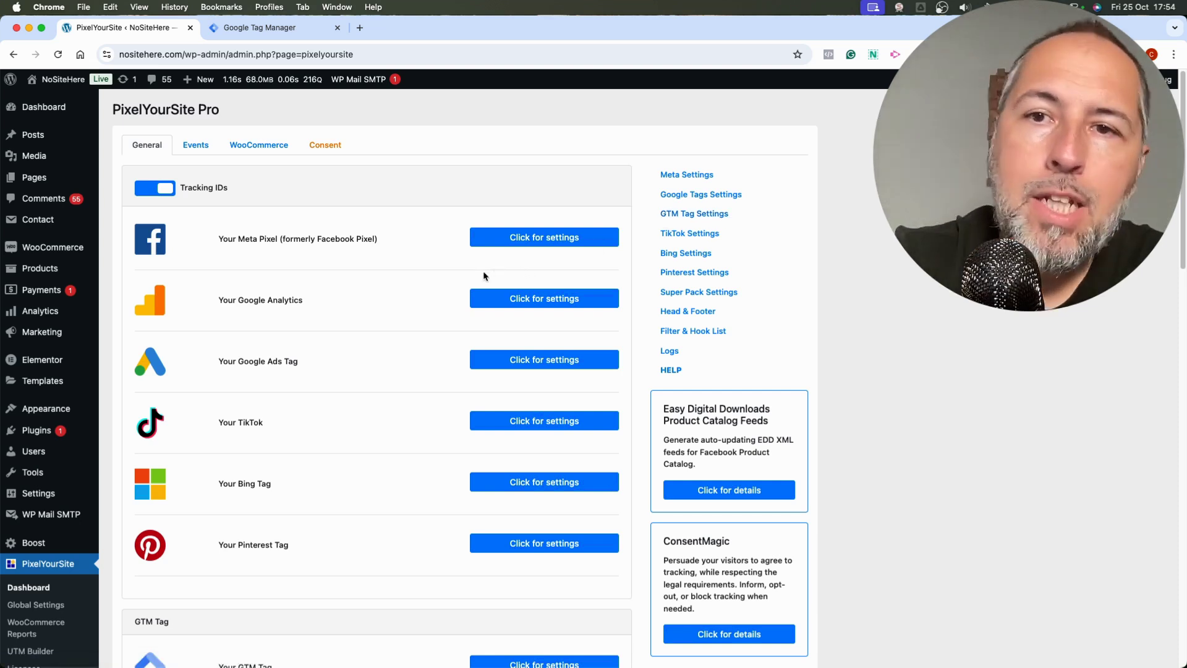
scroll(309, 374, down, 5)
click(501, 344)
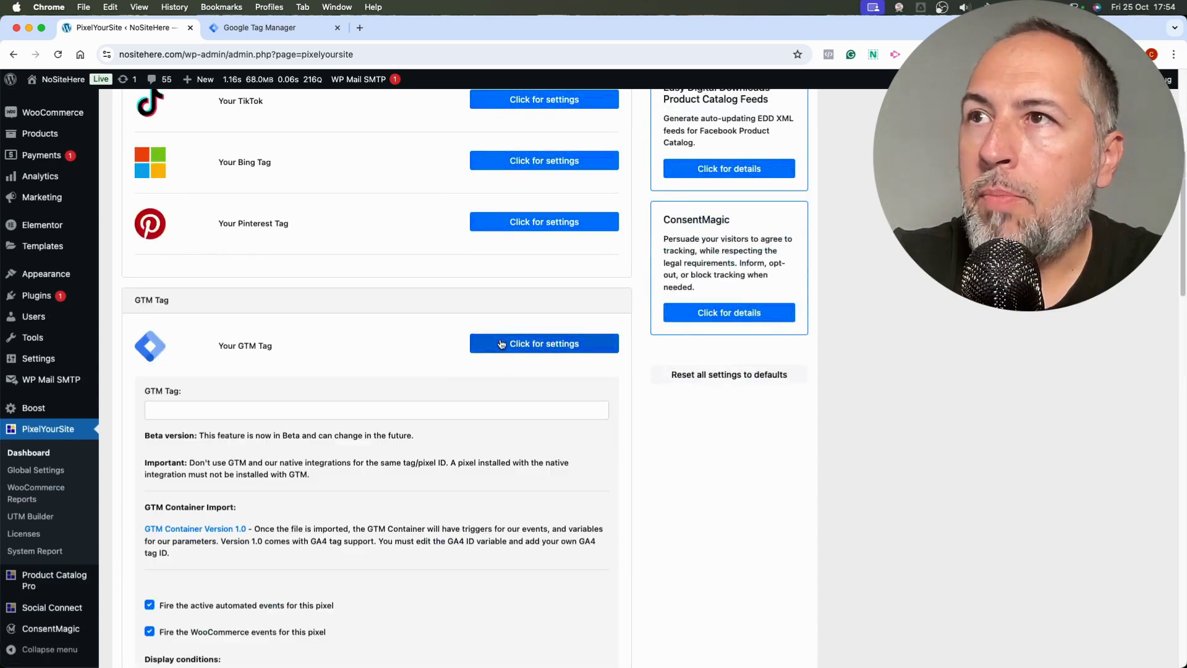
click(516, 350)
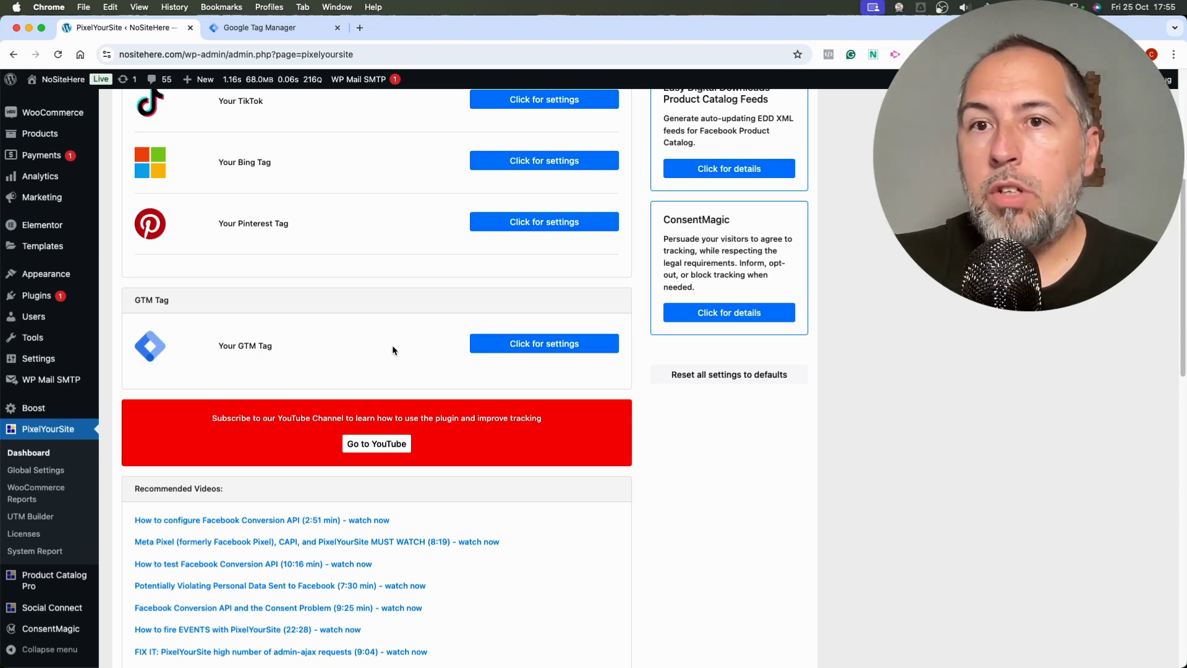
click(552, 352)
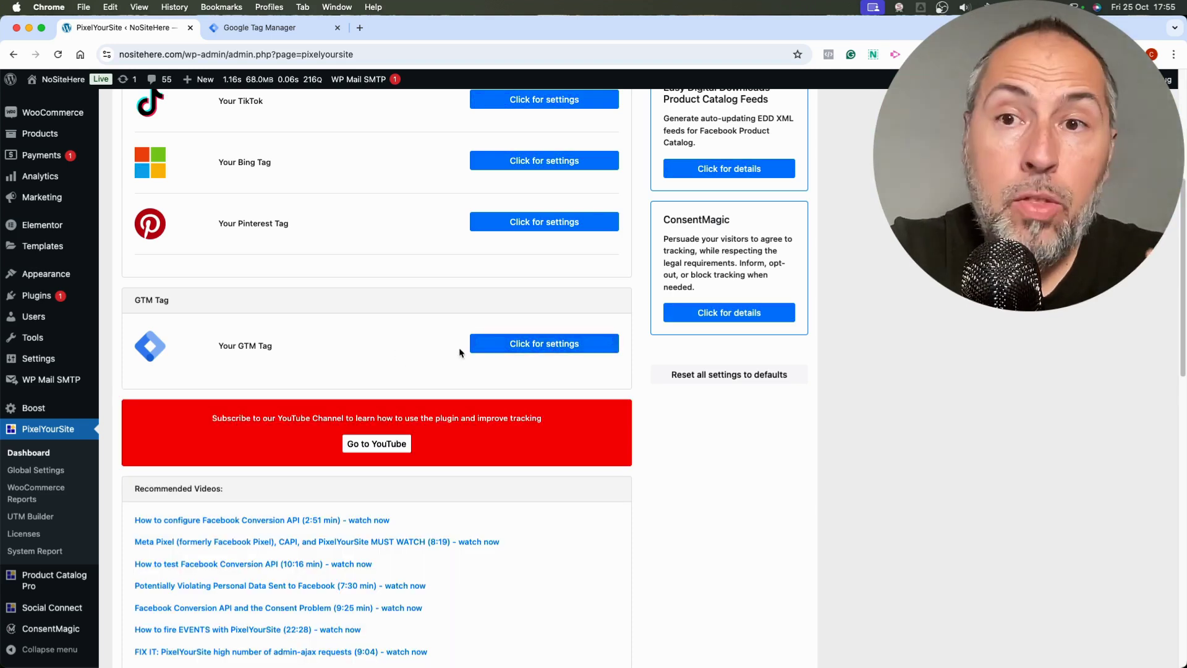
click(489, 347)
scroll(329, 381, down, 2)
scroll(329, 382, down, 1)
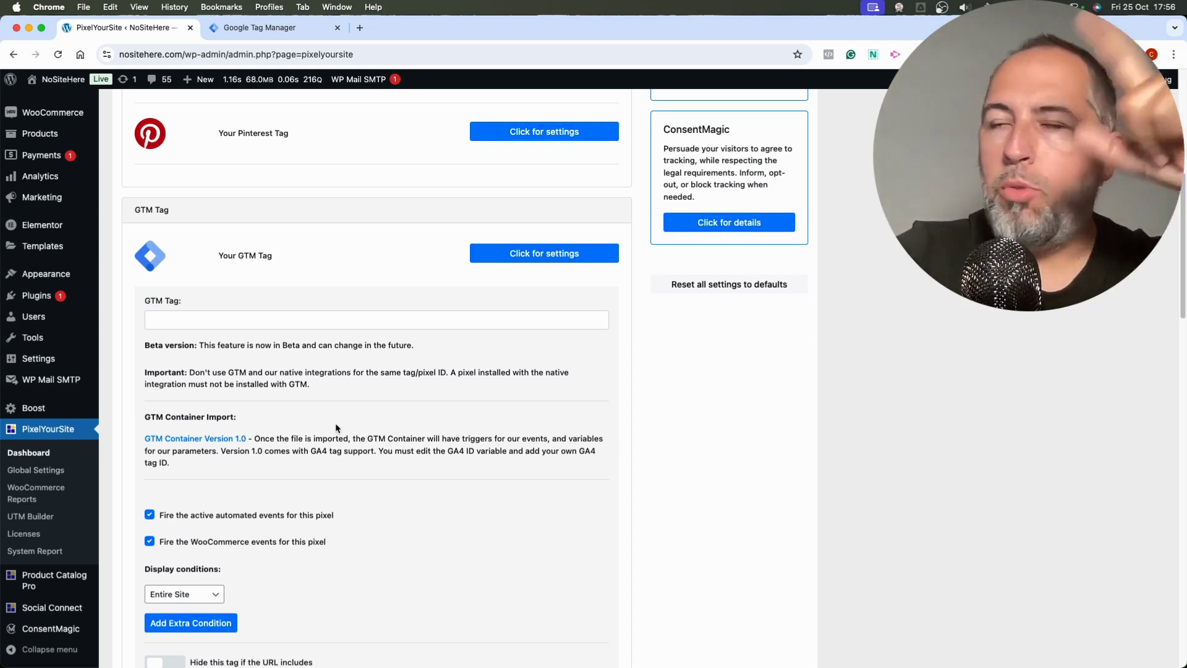
scroll(332, 388, up, 3)
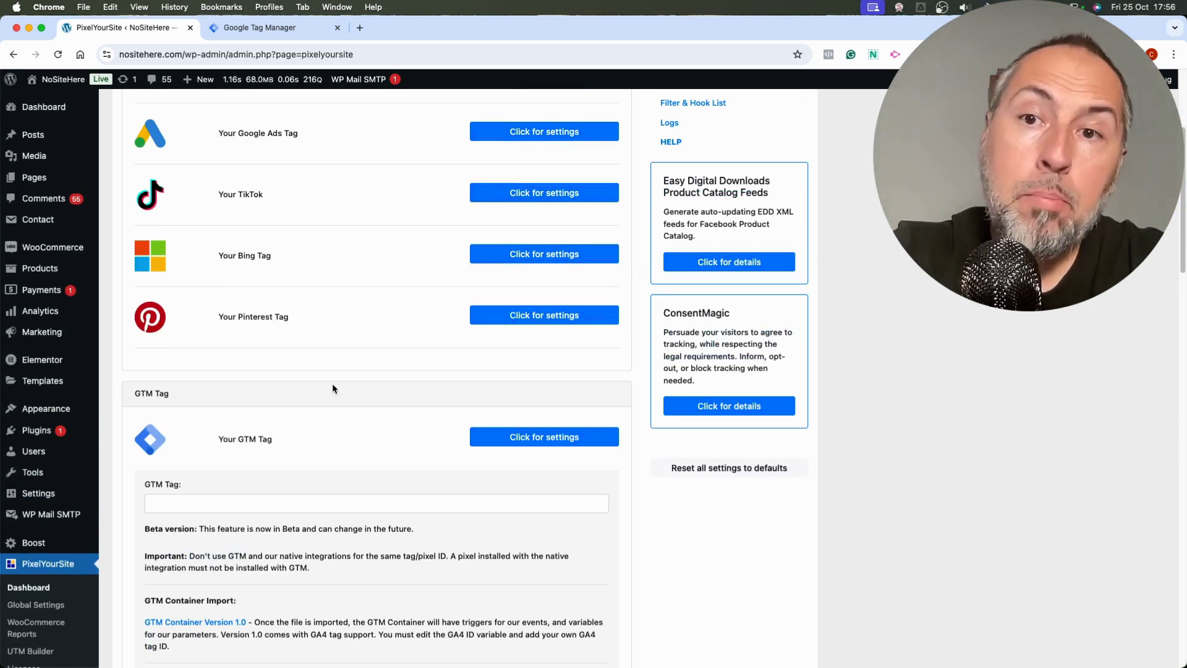
scroll(344, 185, up, 1)
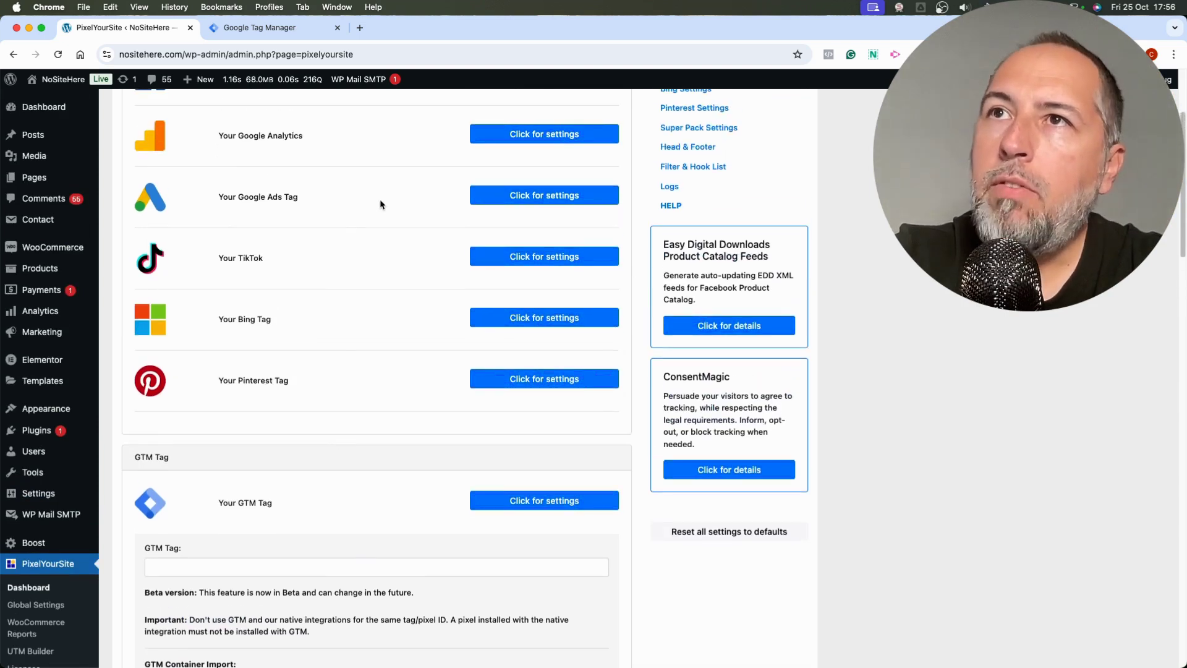
click(509, 198)
click(509, 198)
scroll(399, 286, down, 3)
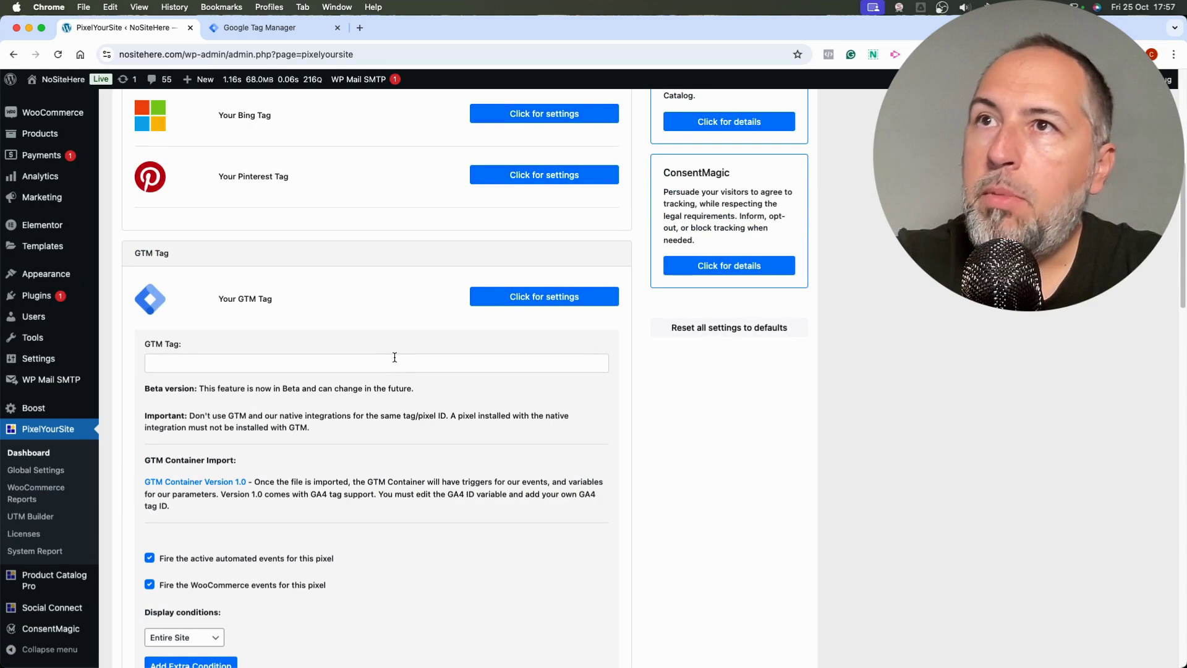
scroll(371, 347, up, 6)
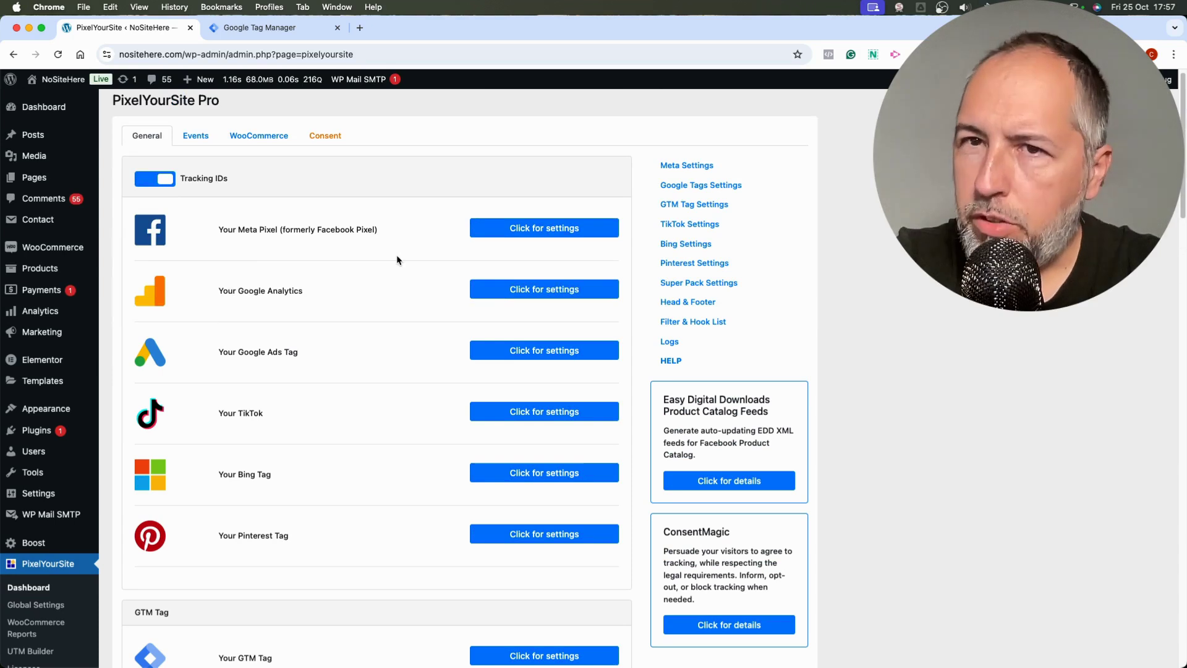
scroll(397, 263, down, 3)
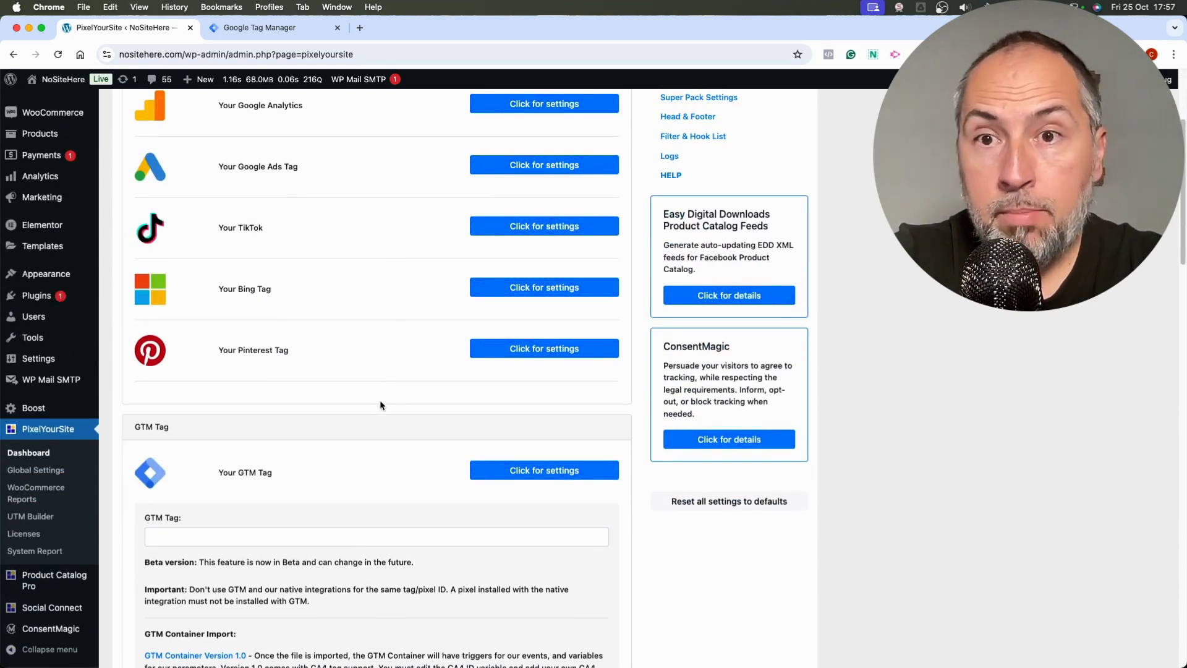
scroll(379, 371, up, 2)
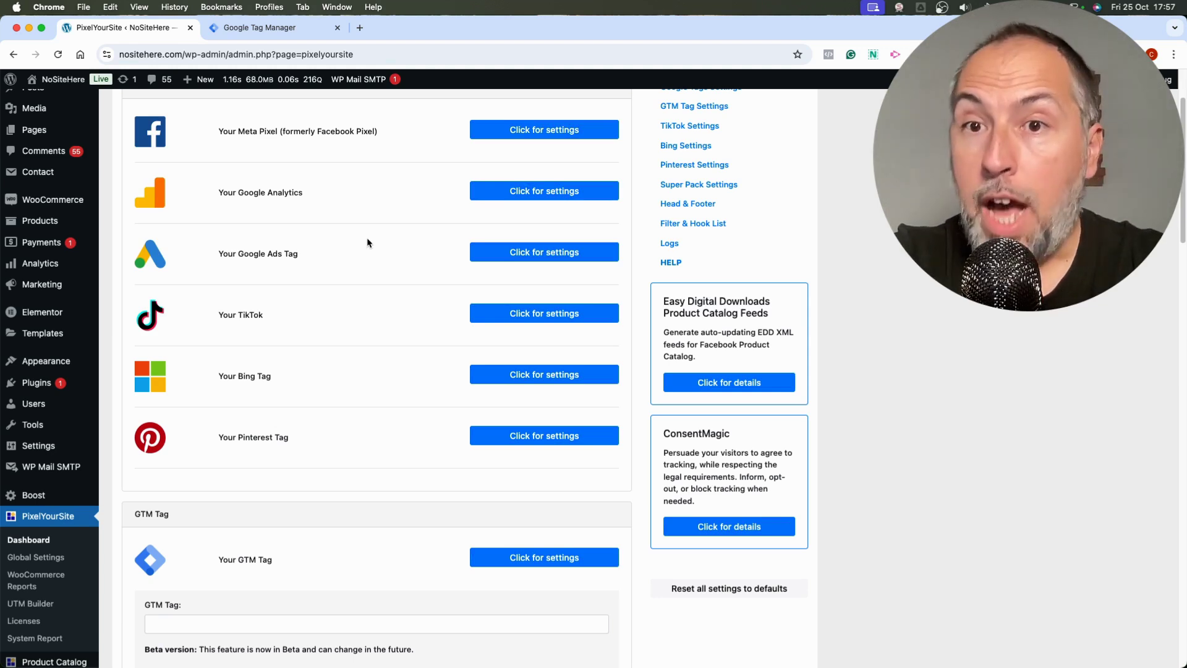
- Collapse the GTM Tag settings panel
scroll(367, 243, down, 10)
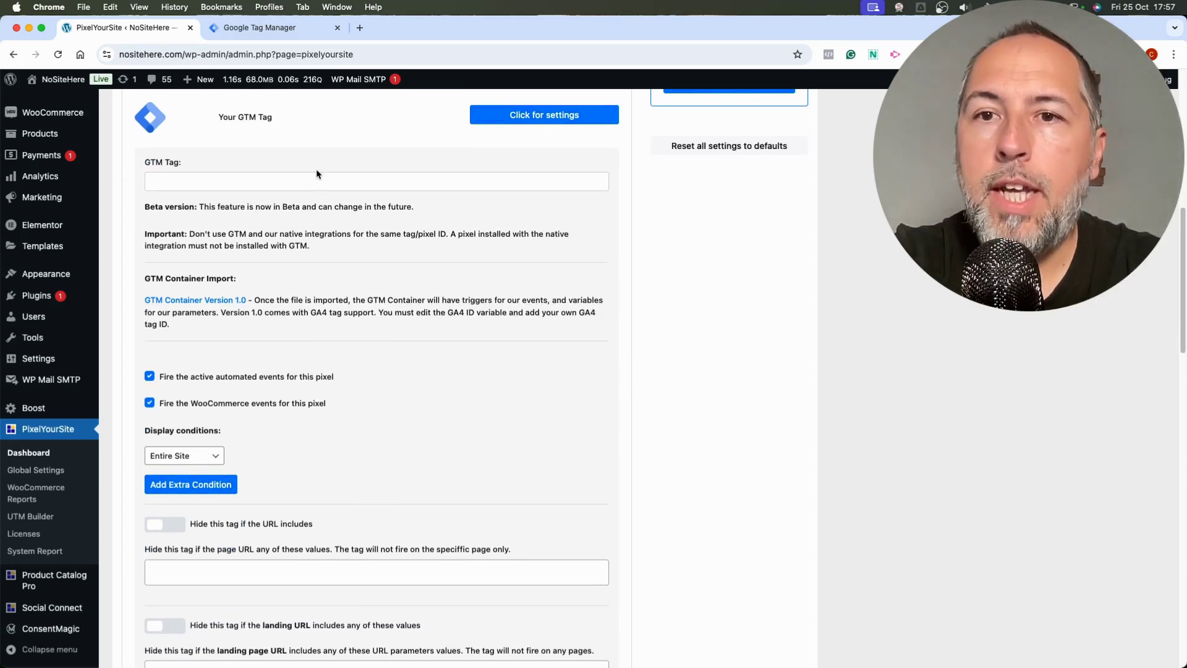
click(485, 120)
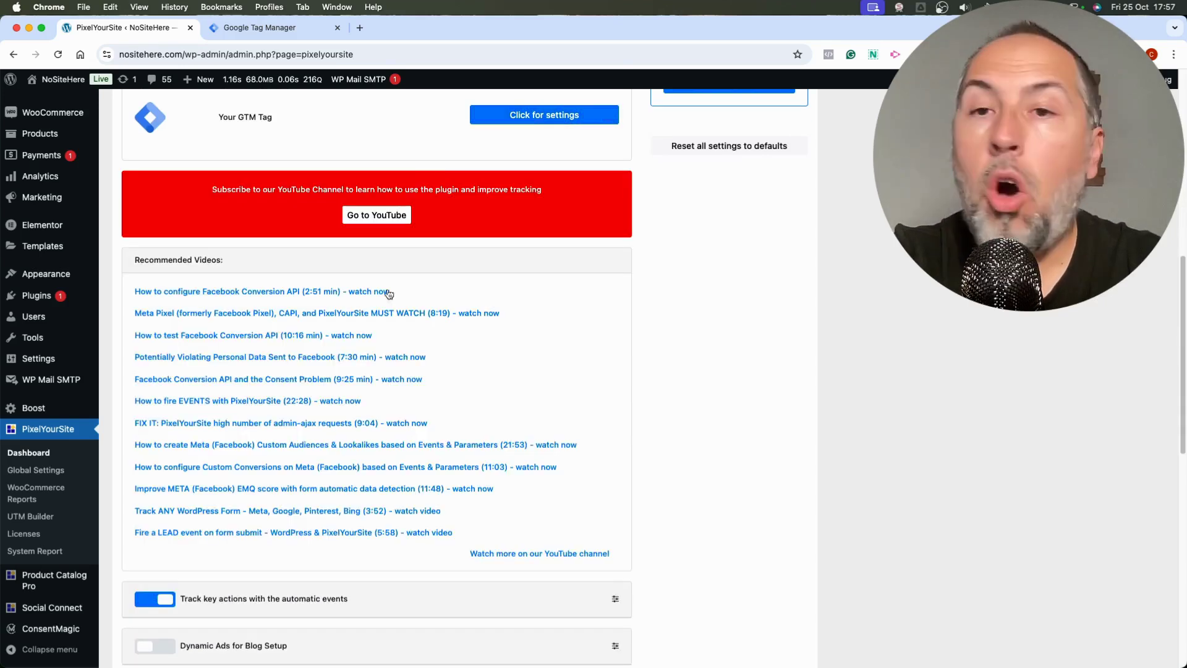
scroll(408, 334, down, 3)
scroll(408, 334, down, 4)
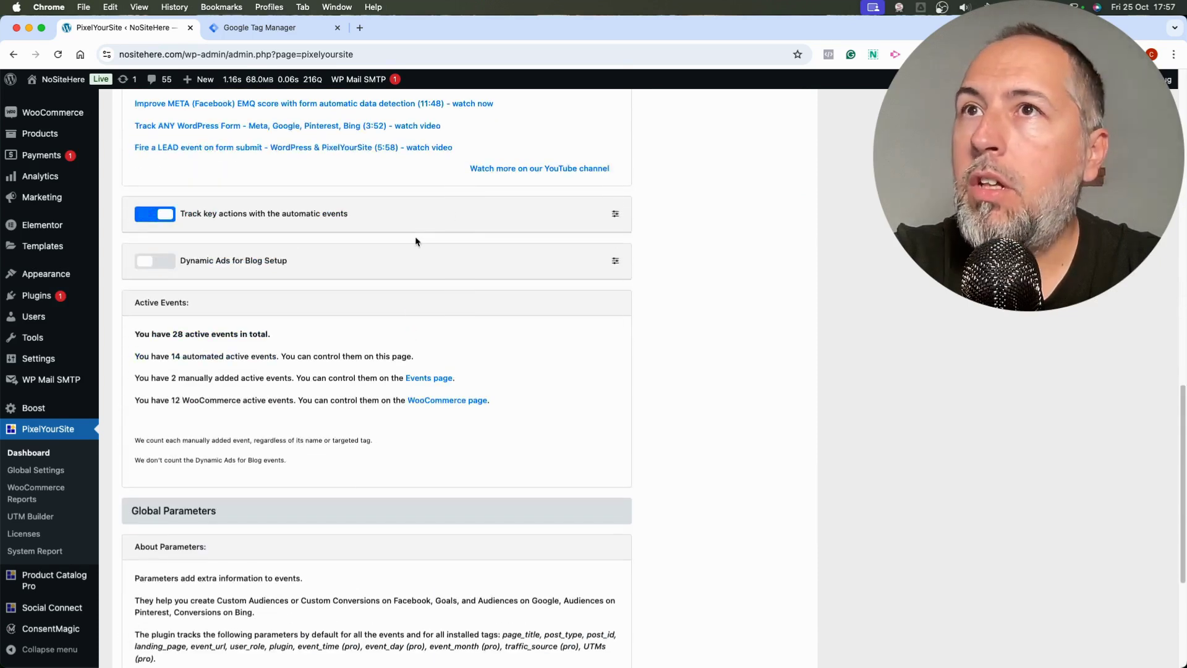
- Open Track internal links under key actions and toggle its GTM dataLayer option off and back on
click(614, 216)
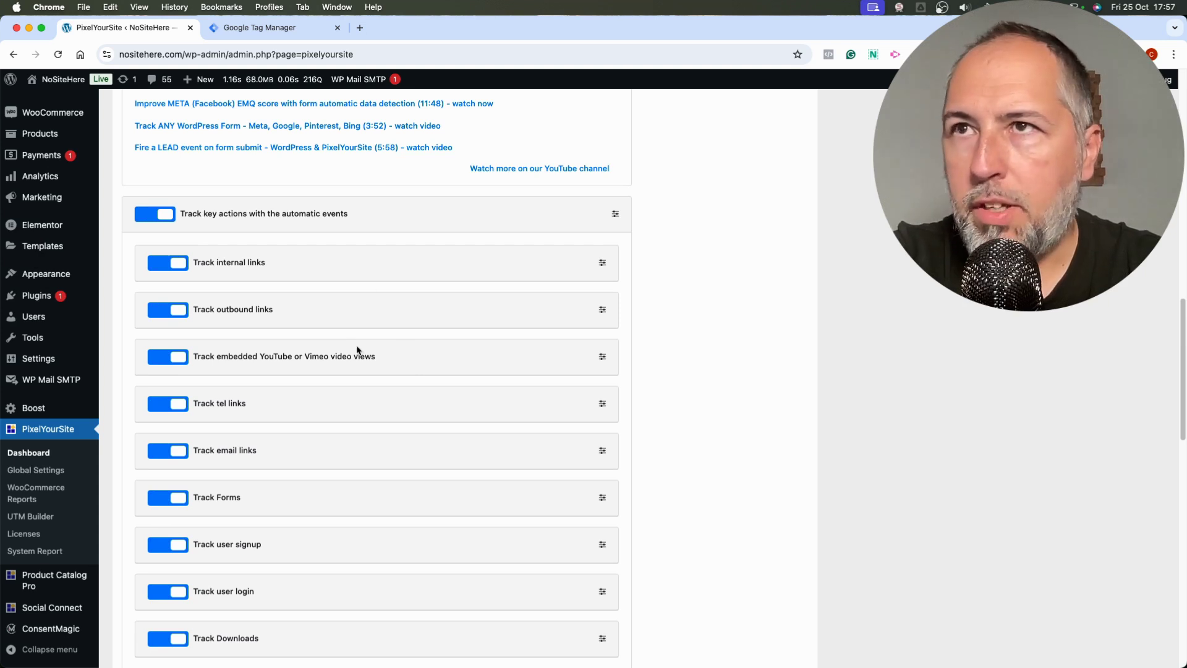
click(603, 264)
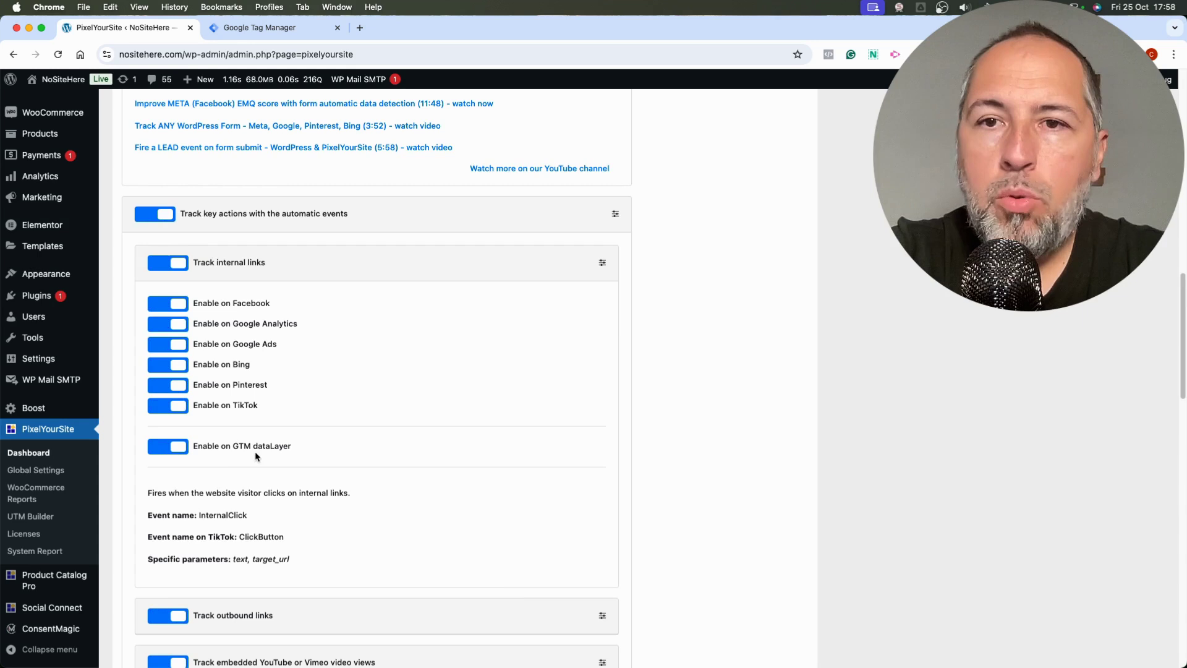
click(164, 454)
click(164, 455)
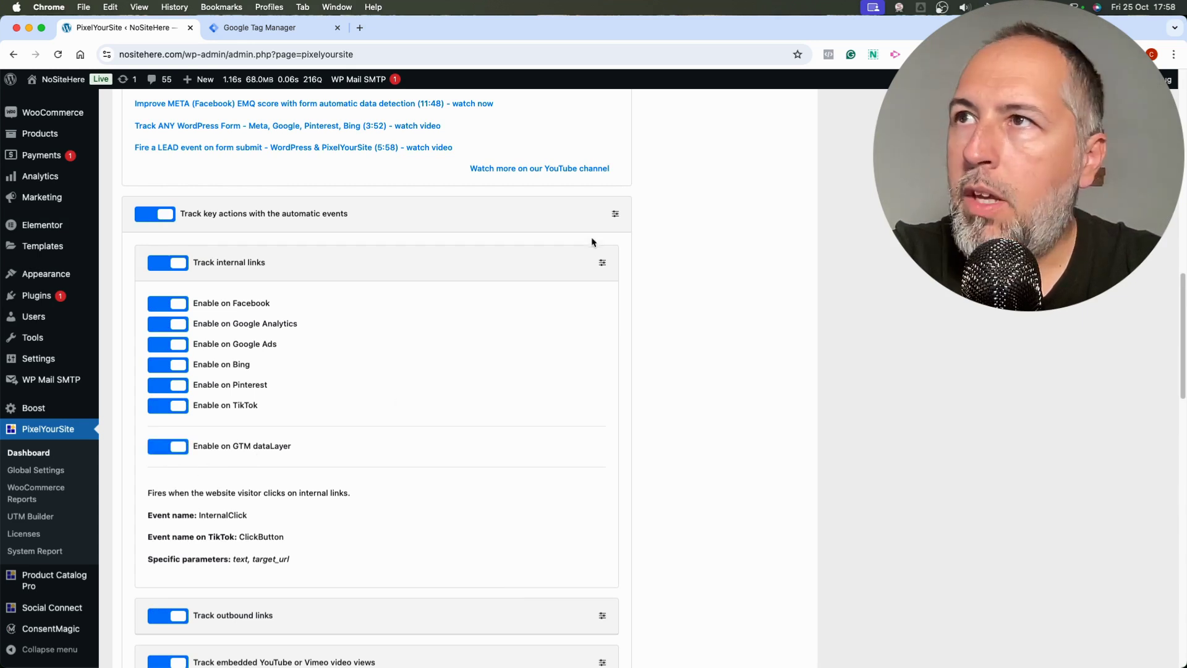
click(614, 217)
scroll(509, 325, down, 6)
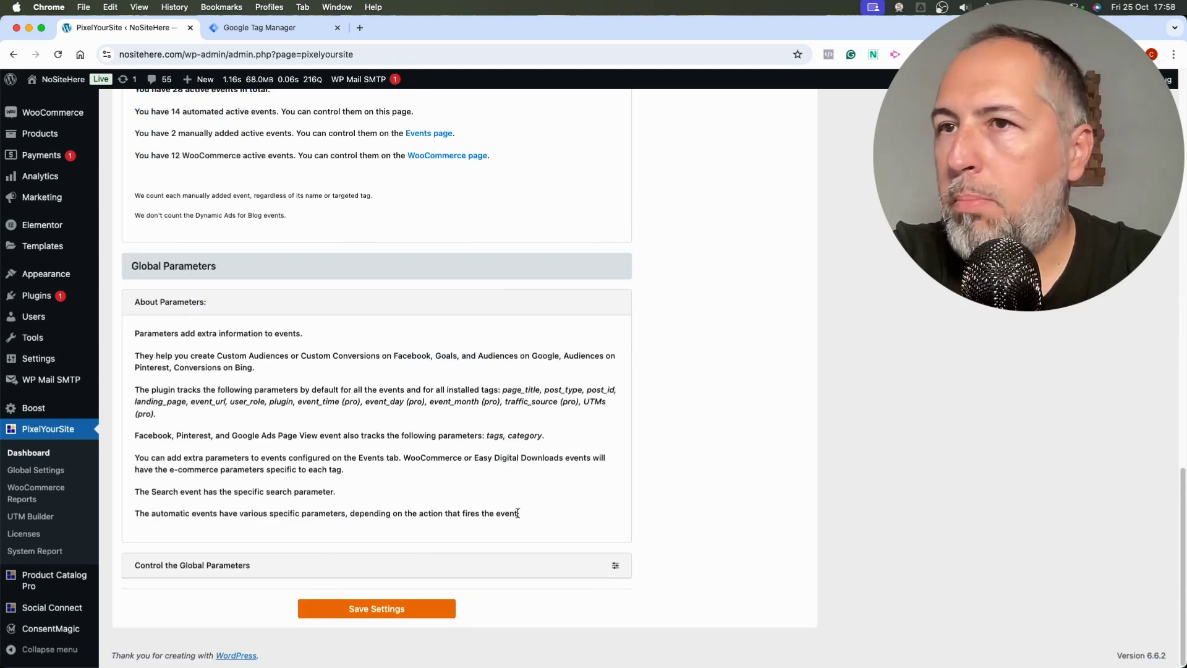
click(616, 566)
scroll(458, 408, down, 4)
scroll(442, 388, down, 4)
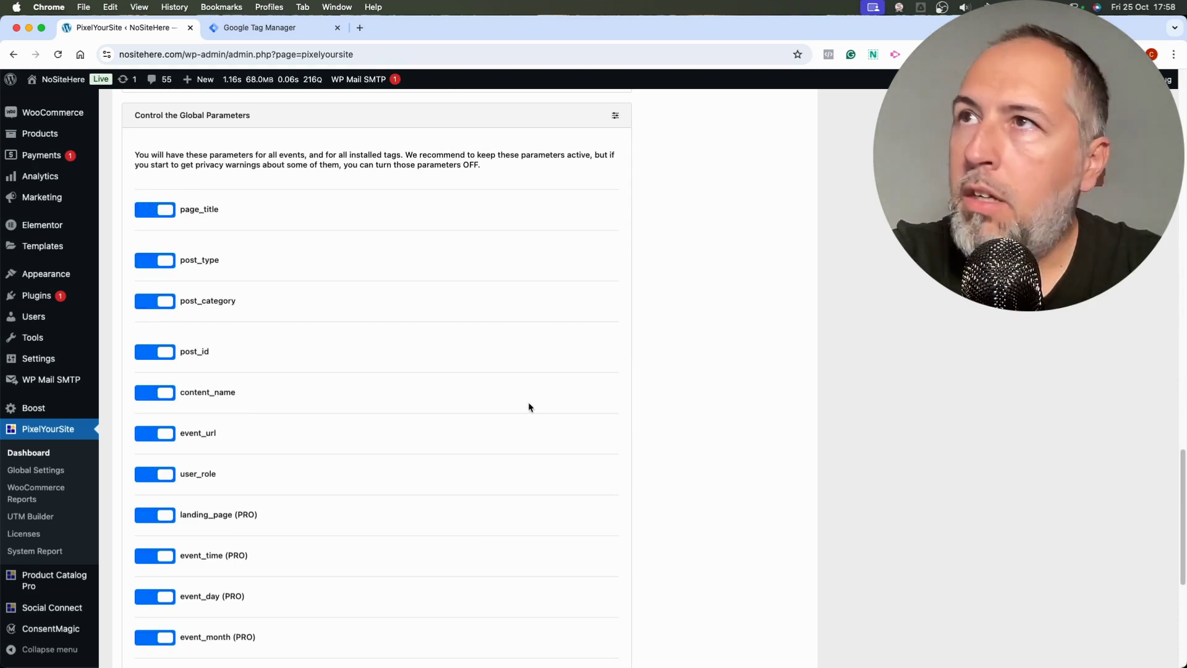
scroll(528, 406, up, 2)
- Collapse the Control the Global Parameters section and switch to the WooCommerce settings
click(616, 217)
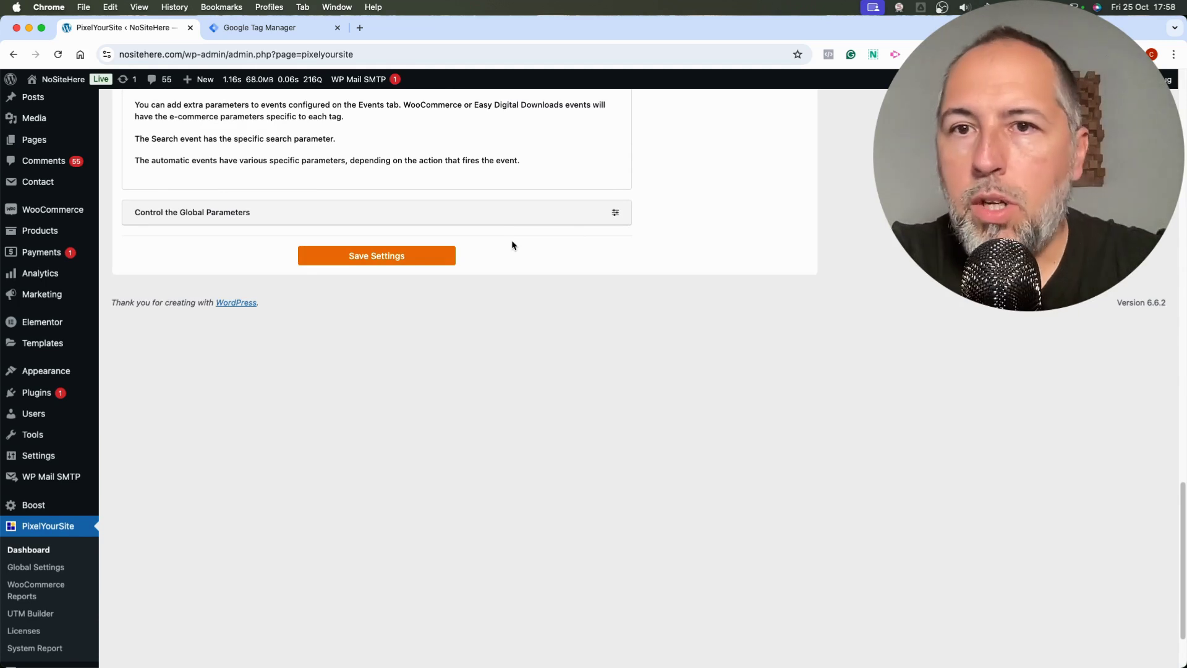
scroll(532, 238, up, 10)
click(259, 144)
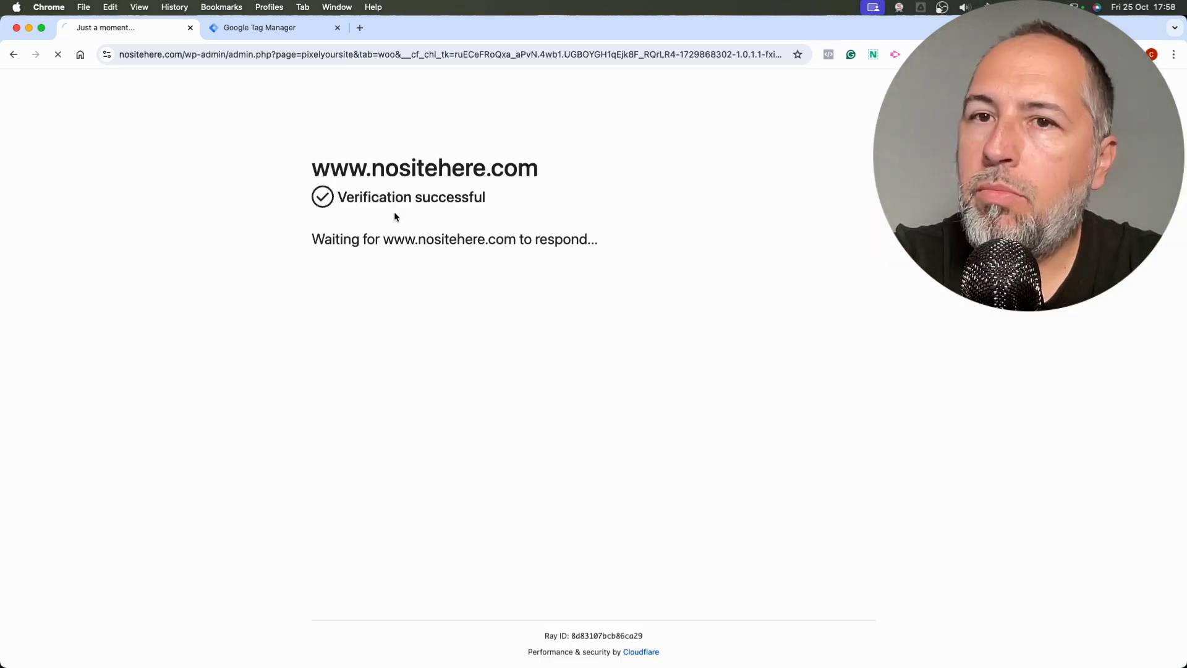
scroll(414, 301, down, 20)
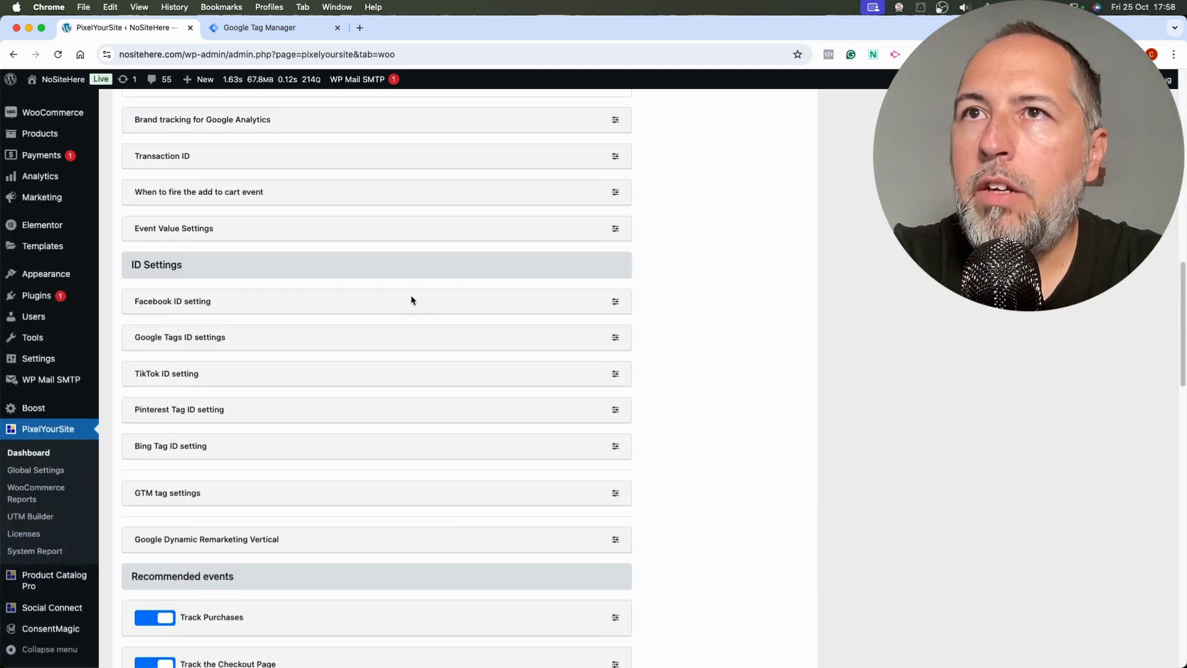
scroll(413, 300, down, 3)
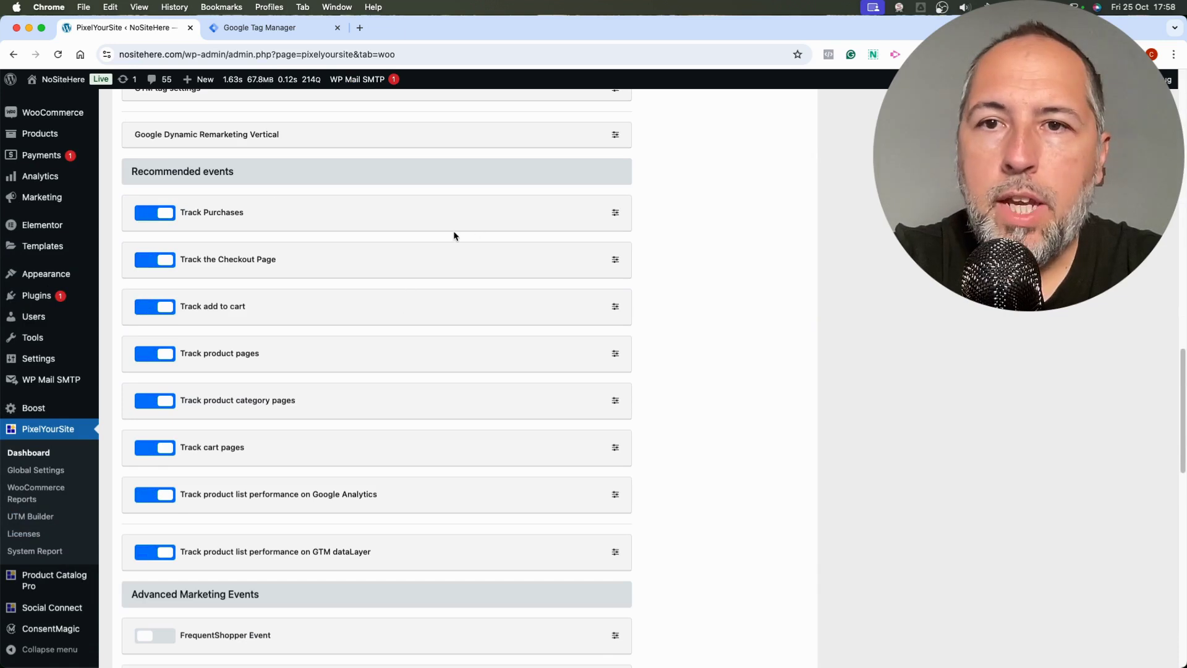
- Expand Track Purchases to review its order statuses and the GTM dataLayer purchase toggle
click(614, 212)
scroll(467, 300, down, 3)
scroll(466, 300, down, 1)
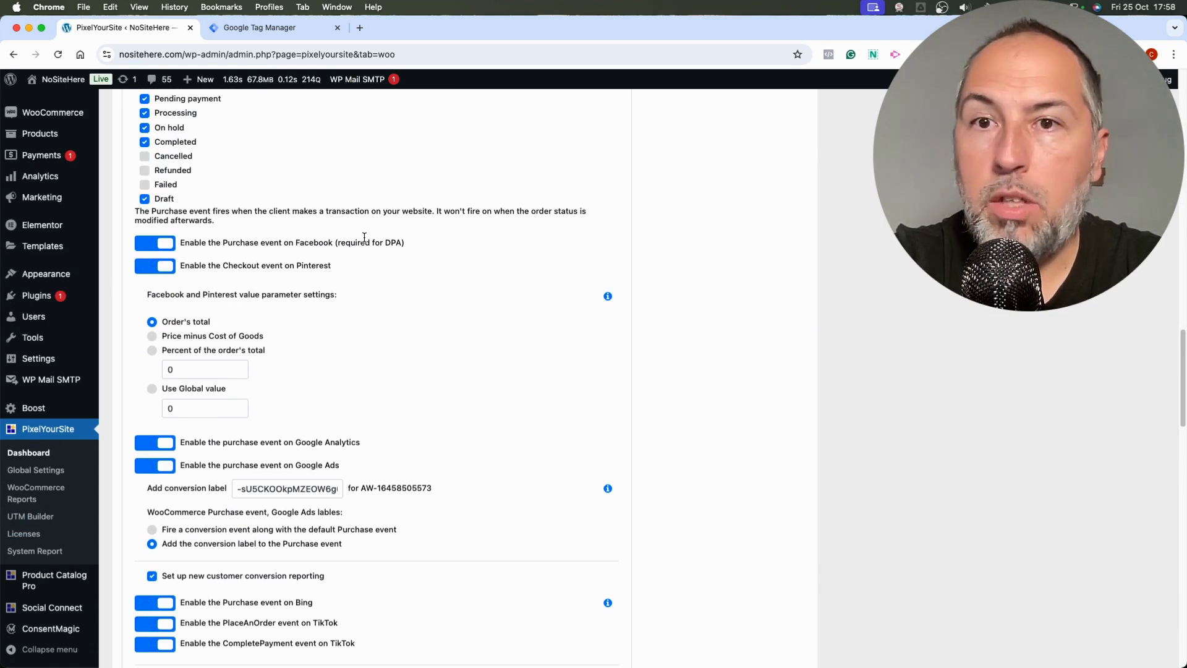
scroll(365, 237, down, 3)
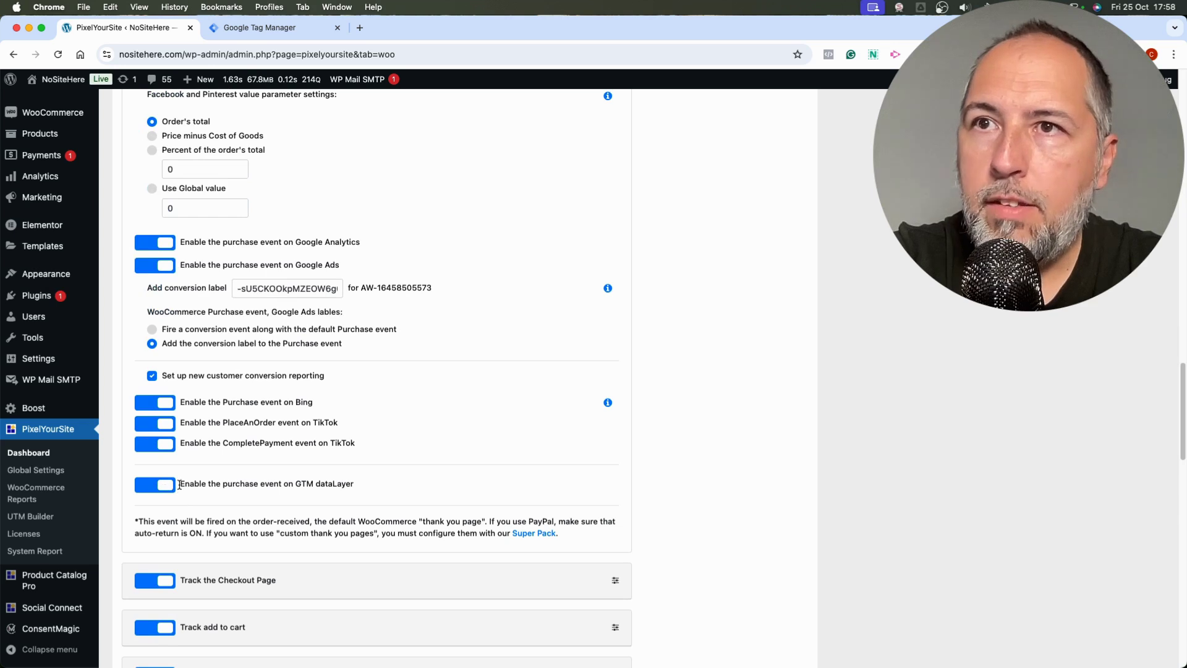
drag(180, 484, 354, 485)
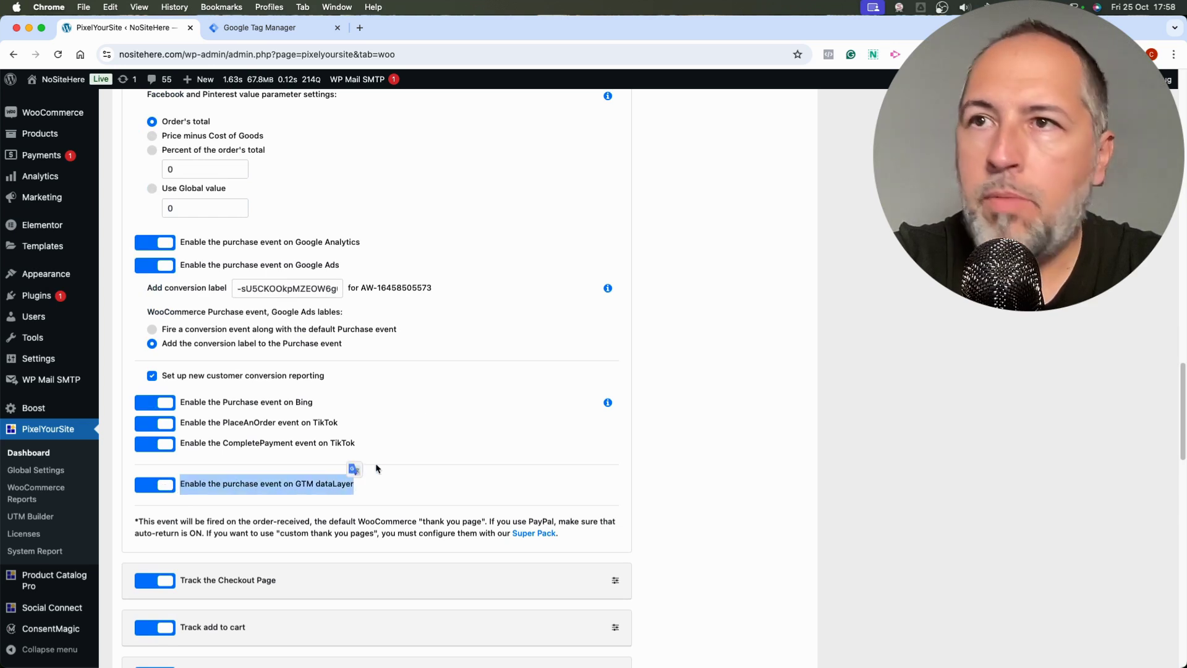
scroll(465, 340, up, 1)
scroll(465, 340, down, 2)
scroll(462, 339, up, 8)
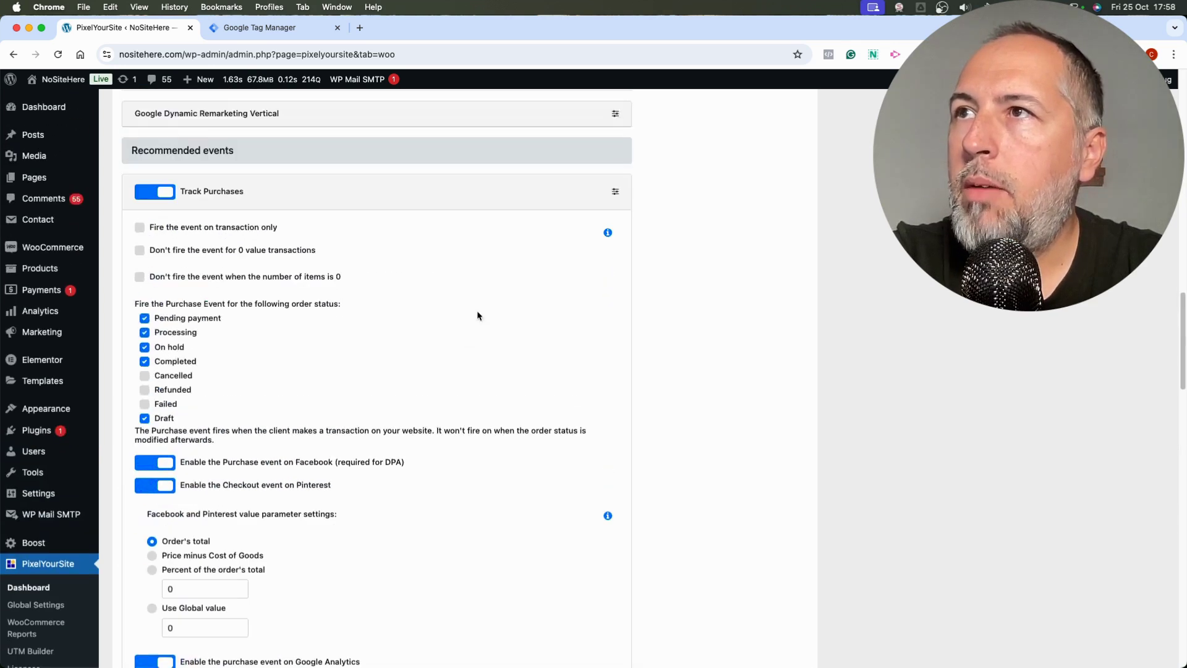
click(612, 192)
scroll(458, 286, down, 5)
scroll(445, 290, down, 15)
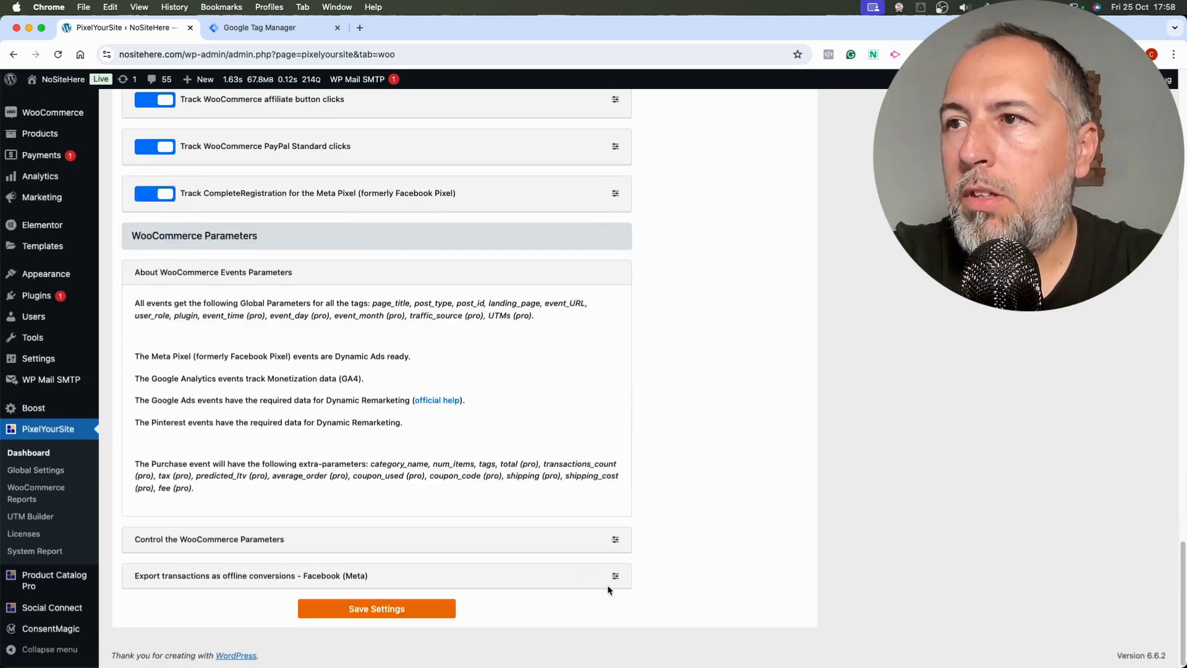
click(615, 541)
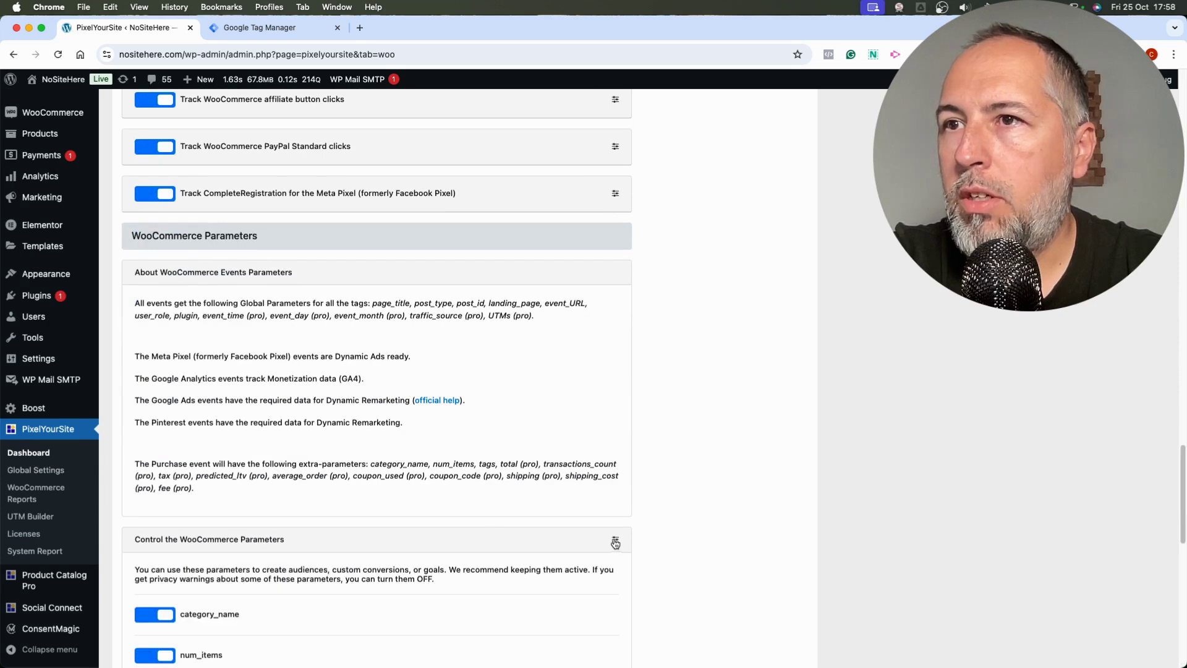
scroll(417, 433, down, 2)
scroll(416, 430, down, 3)
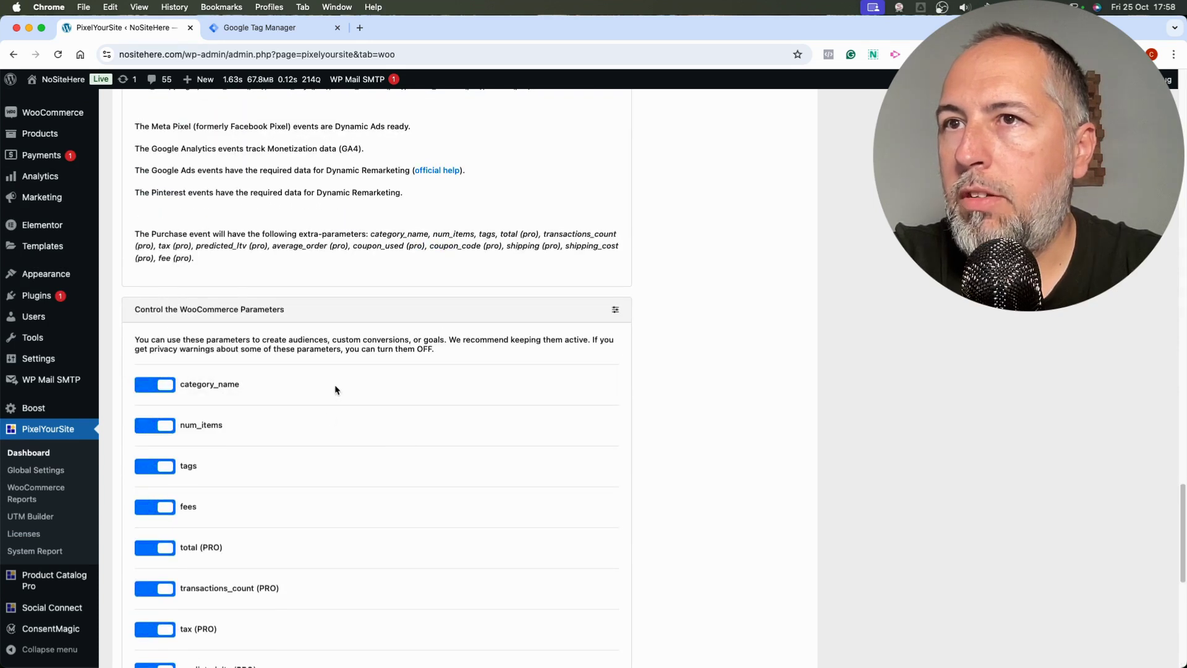
click(614, 310)
scroll(402, 272, up, 20)
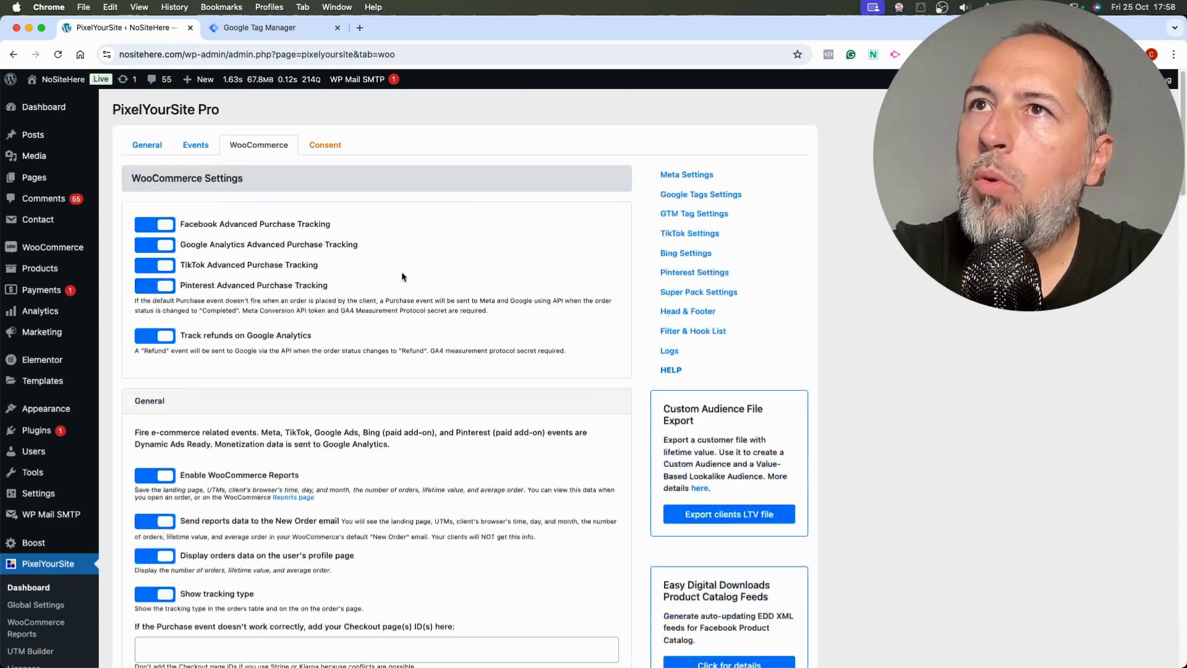
- Add a new event from the Events list with its trigger set to Elementor Form
click(196, 146)
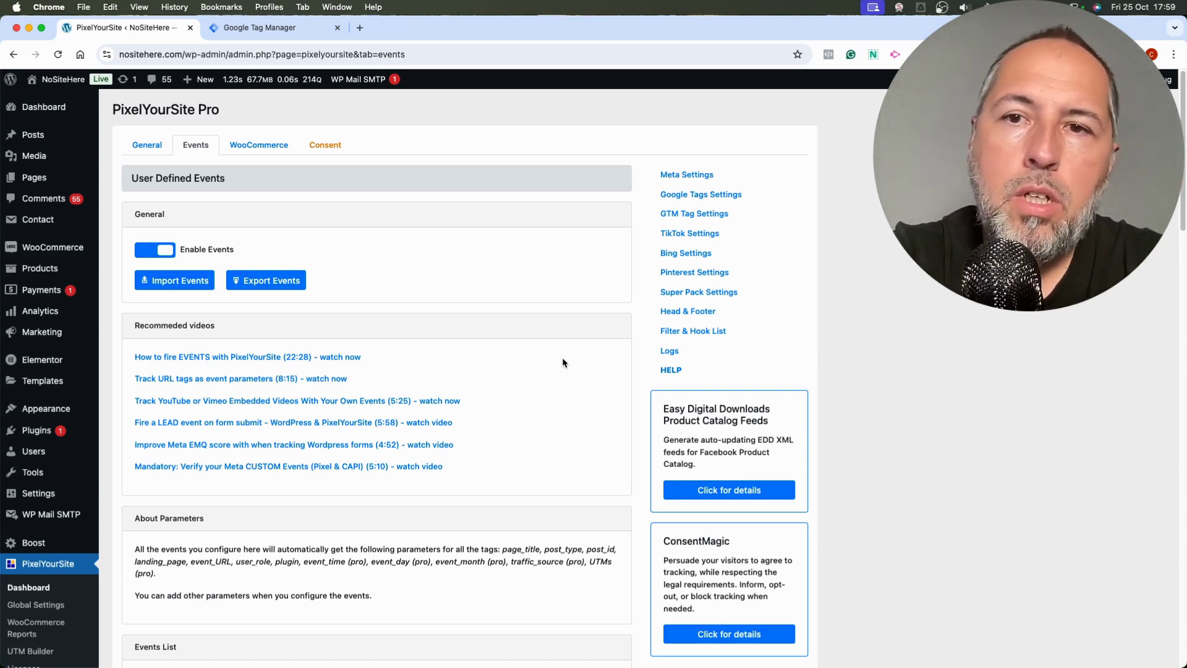
scroll(562, 363, down, 4)
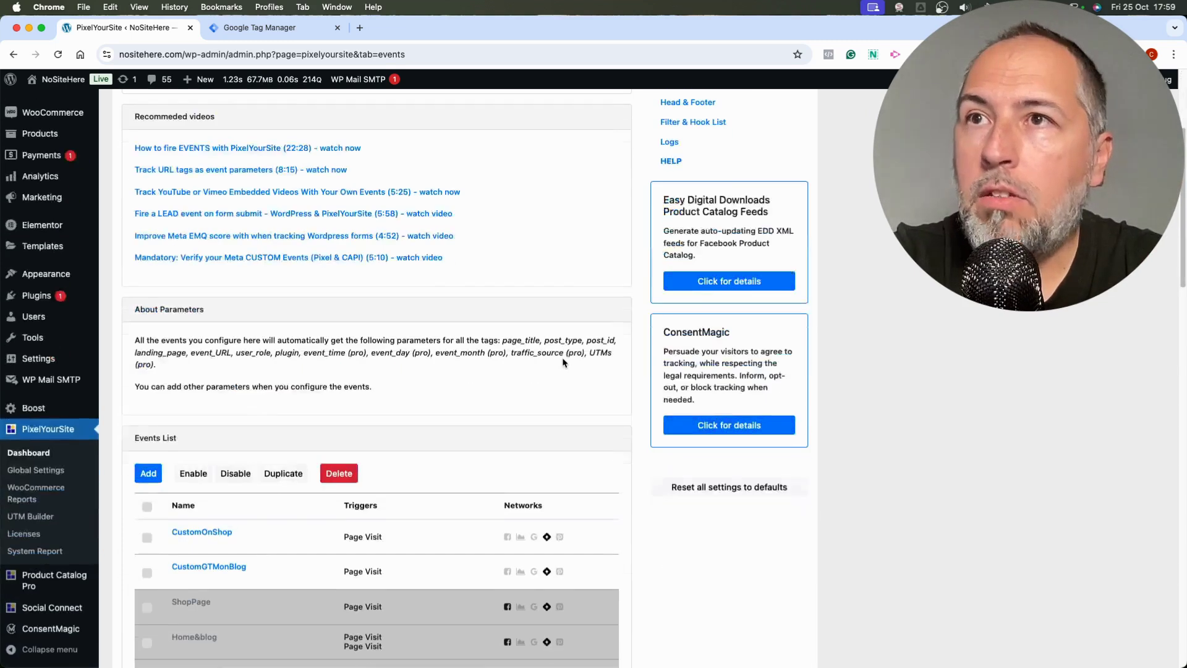
click(149, 481)
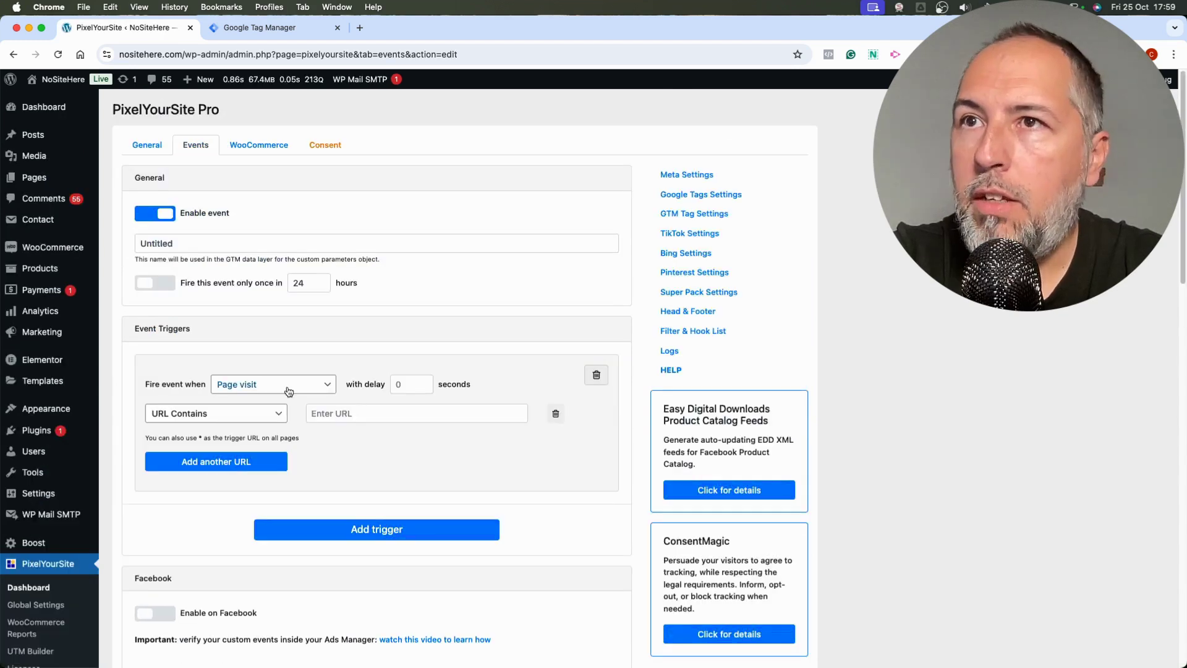
click(288, 391)
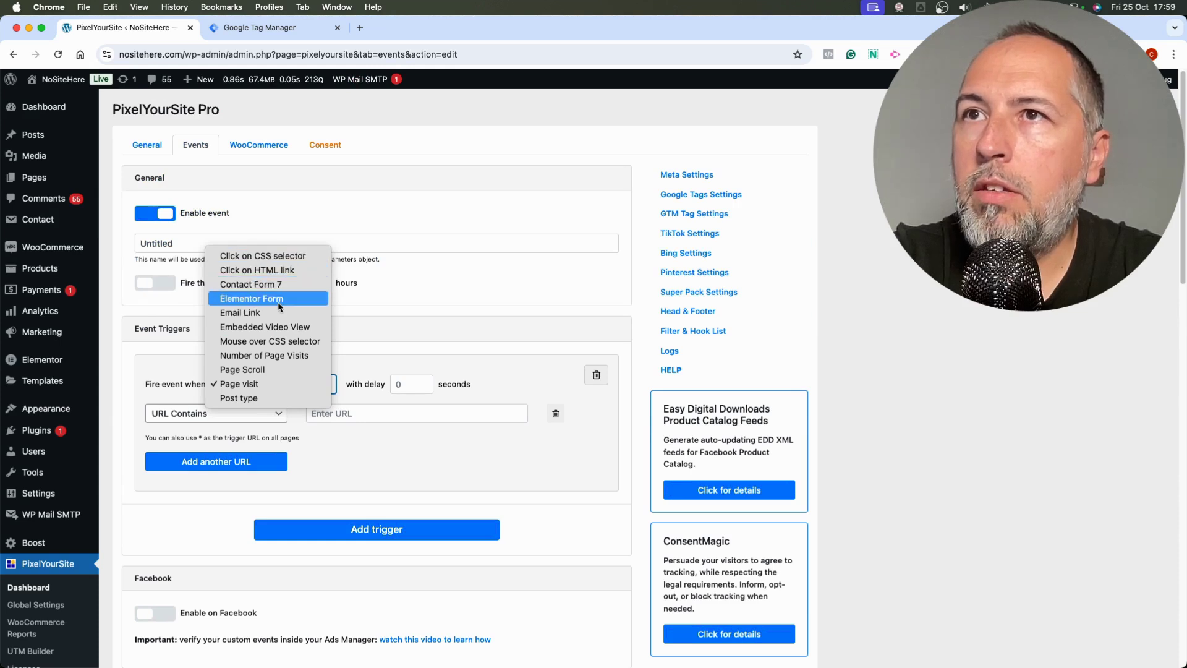
key(Escape)
click(333, 424)
click(431, 379)
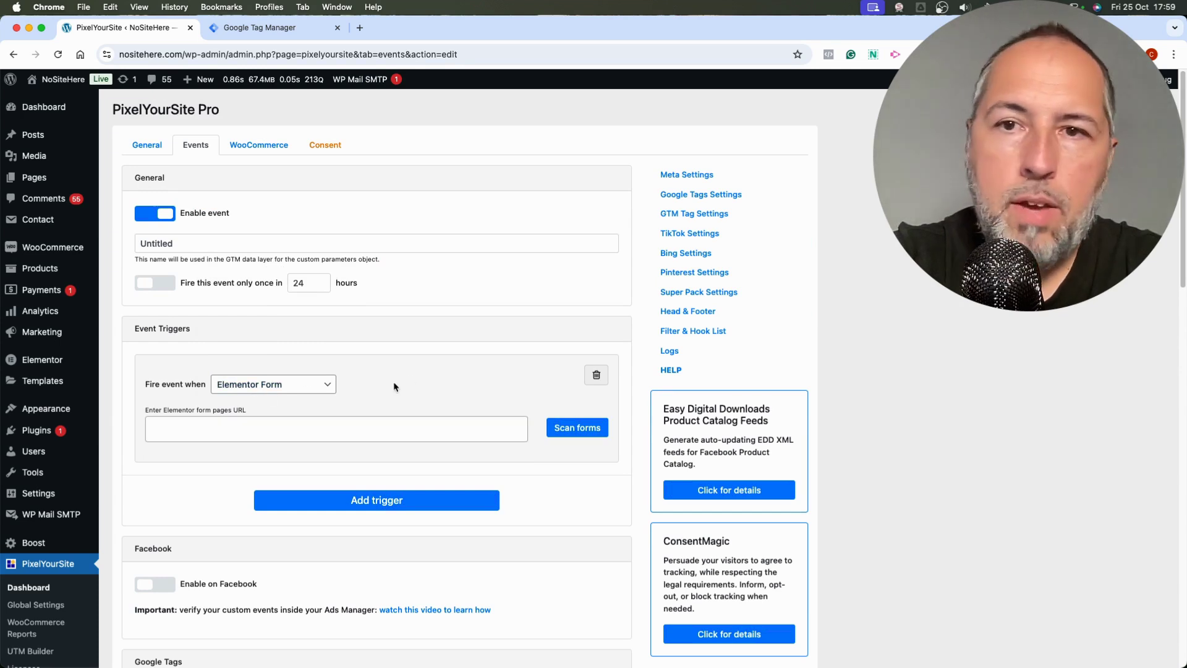
- Enable GTM DataLayer for the event, keep CustomEvent as the event name, and add one custom parameter row
scroll(393, 387, down, 6)
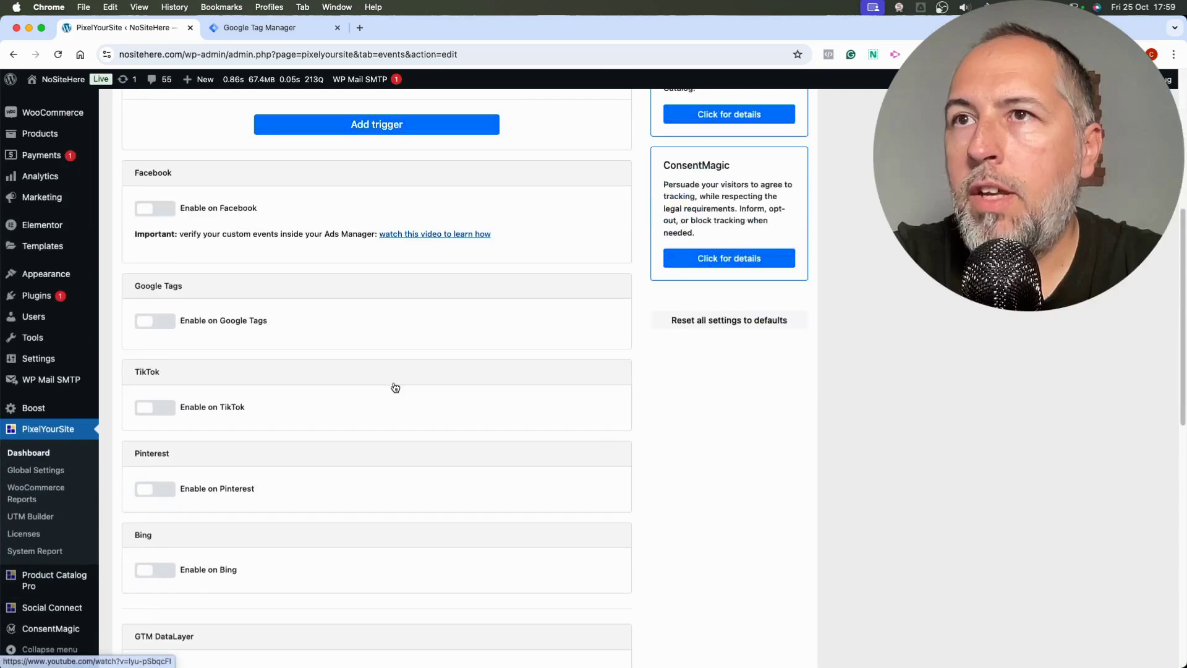
scroll(392, 387, up, 6)
scroll(398, 371, down, 10)
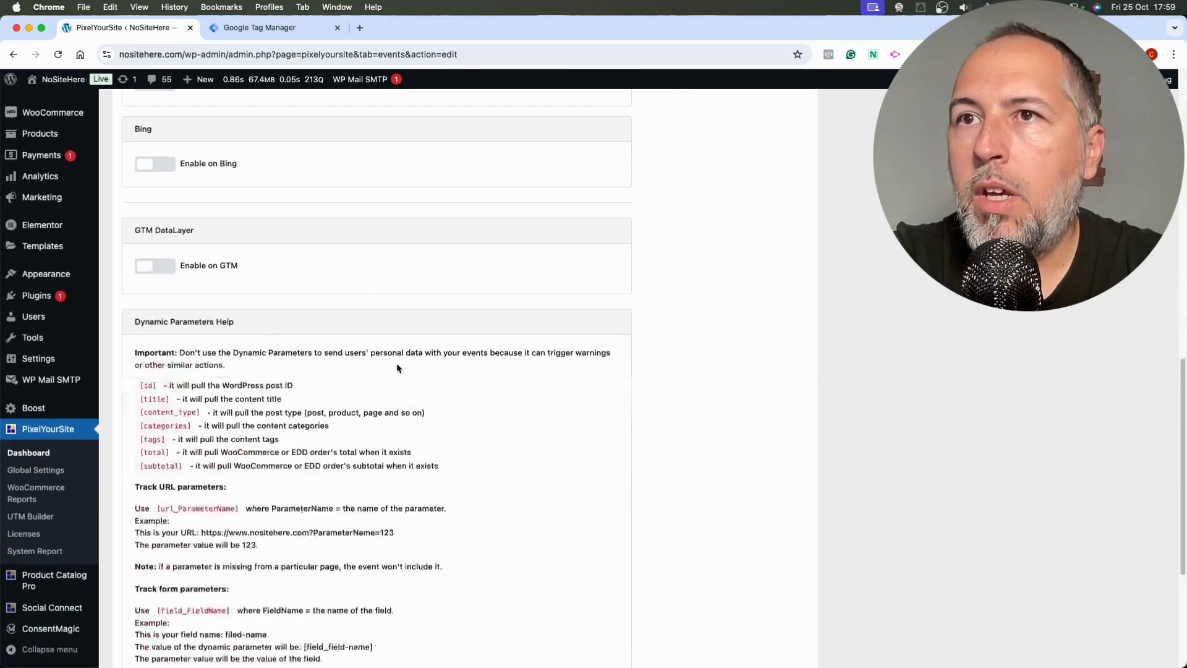
click(172, 220)
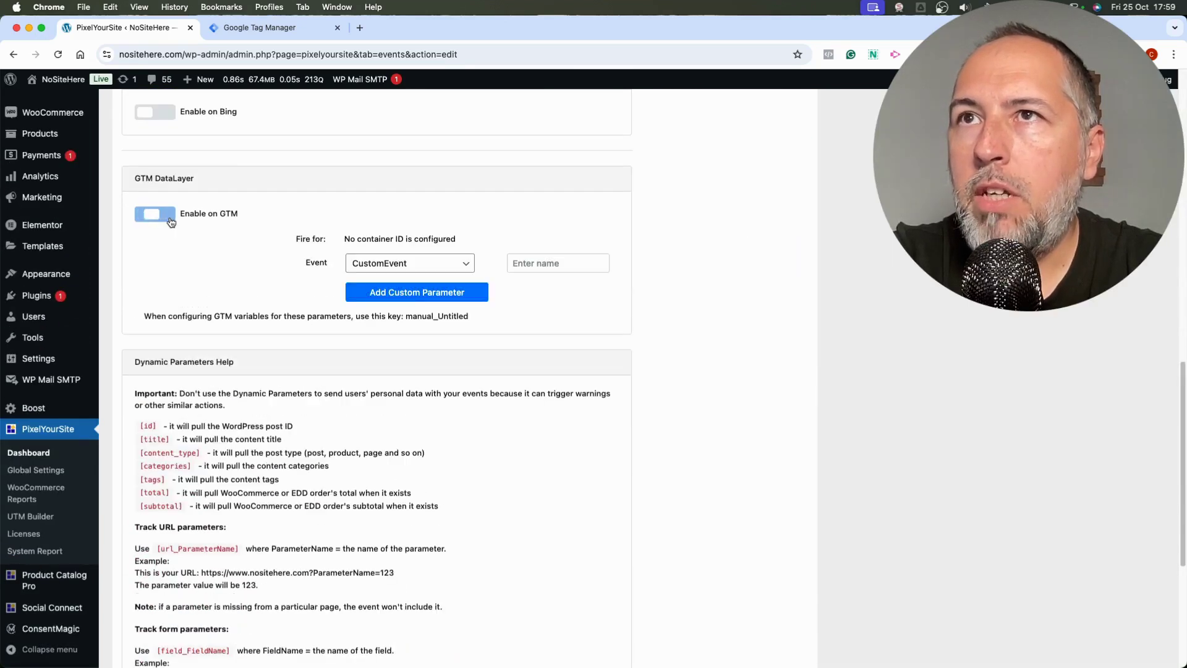
click(394, 266)
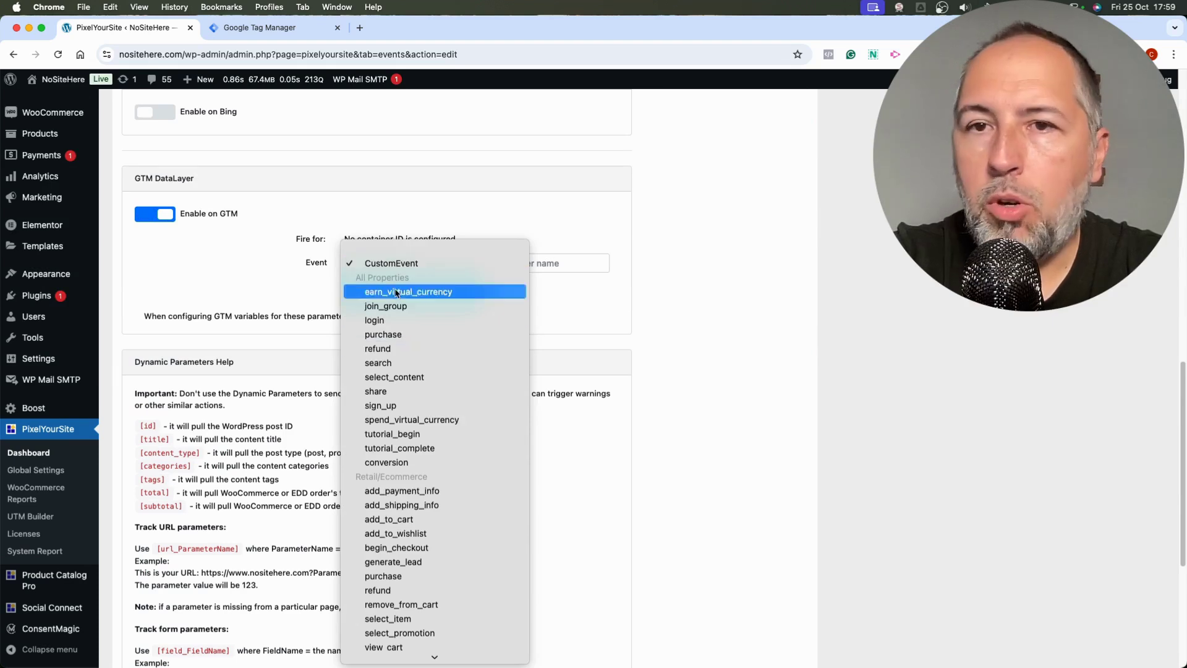
click(543, 317)
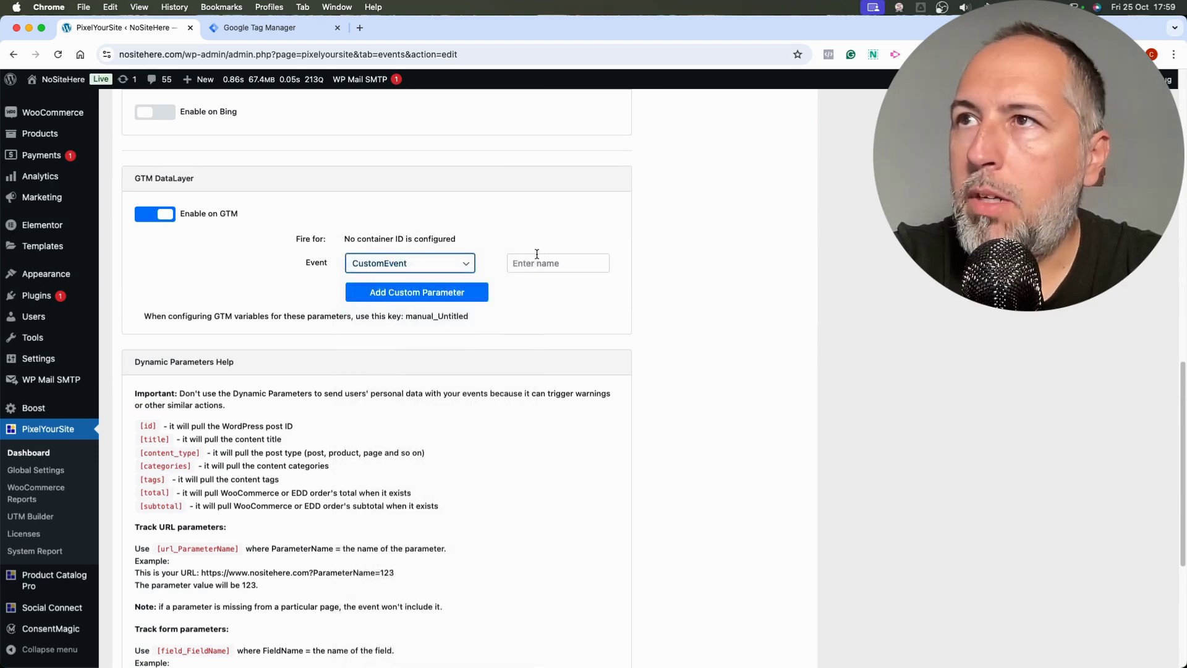
click(408, 299)
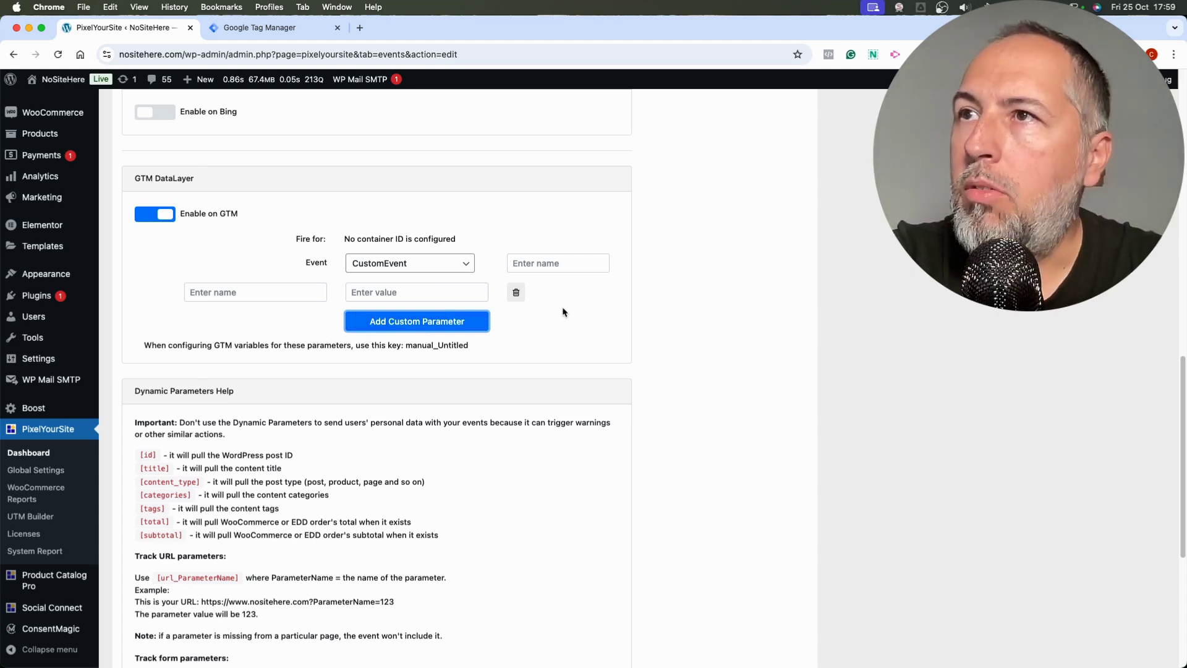
- Delete the empty custom parameter row and look over the Consent settings
click(516, 293)
scroll(507, 300, up, 15)
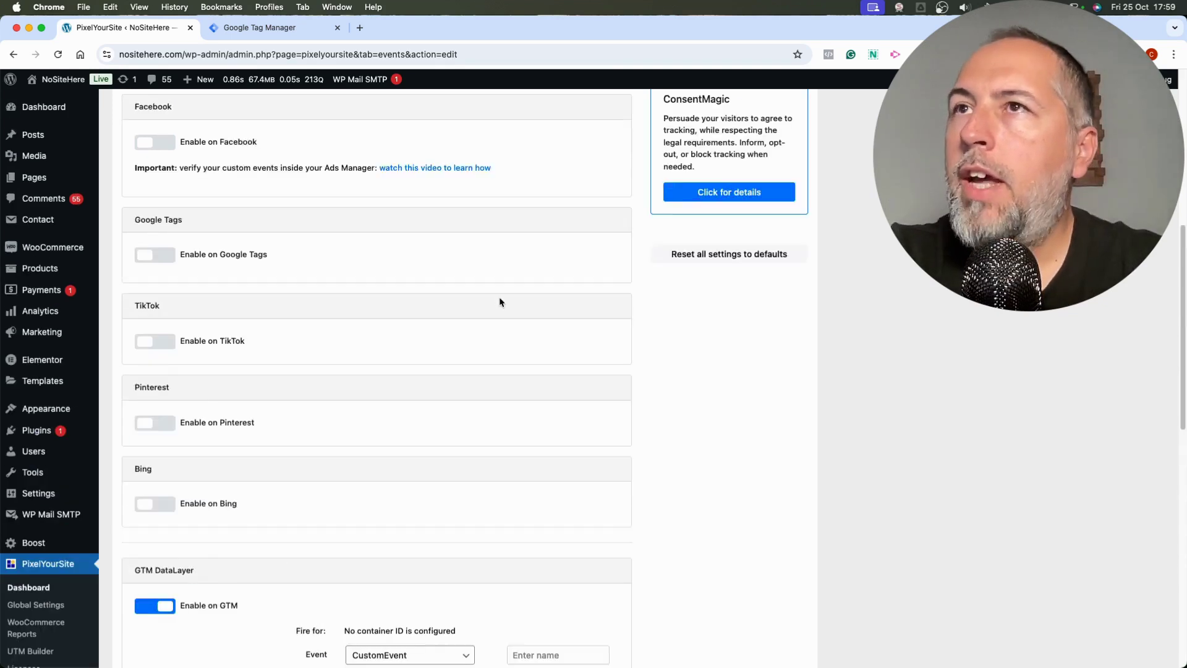
click(325, 146)
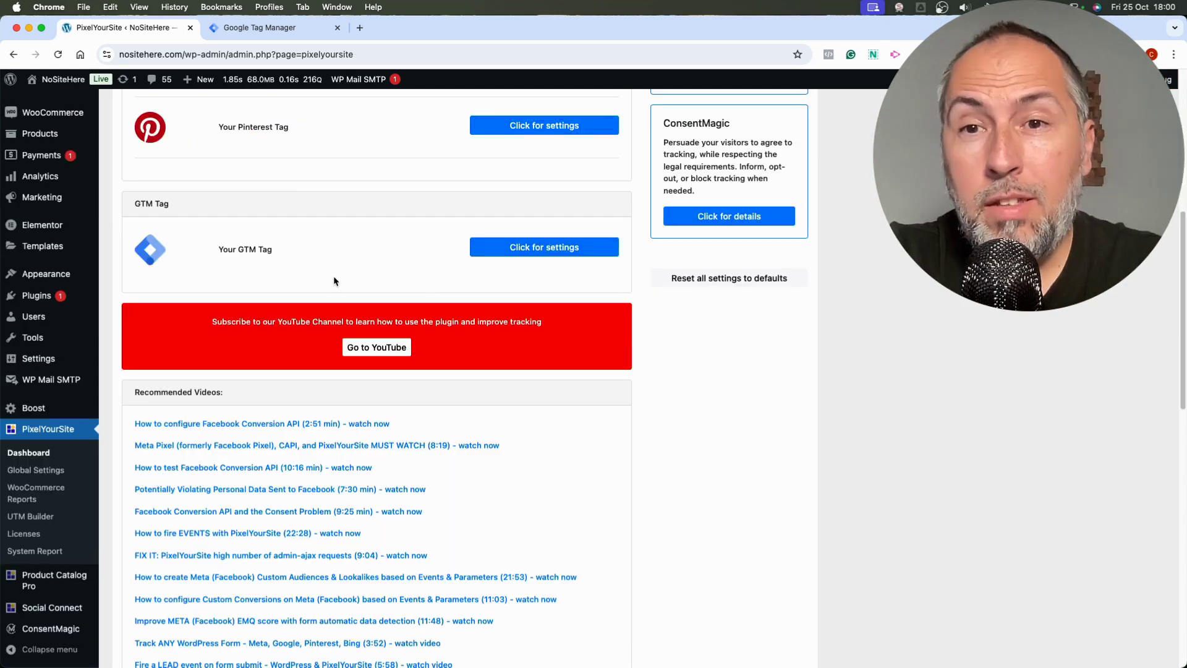
scroll(334, 281, up, 7)
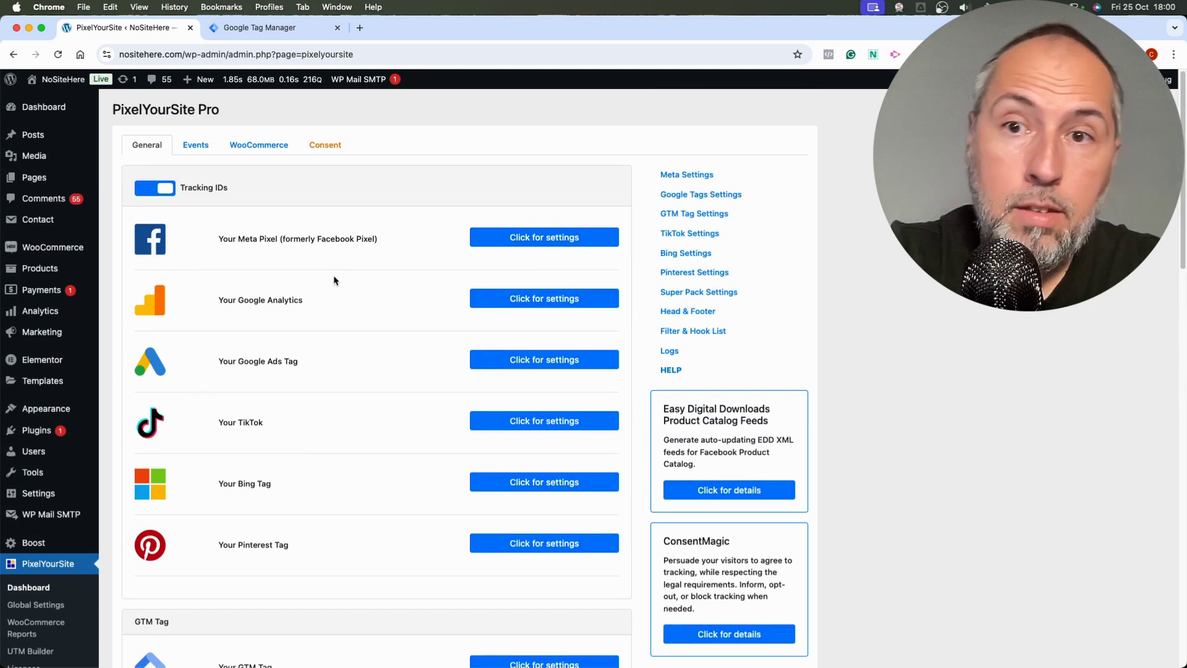